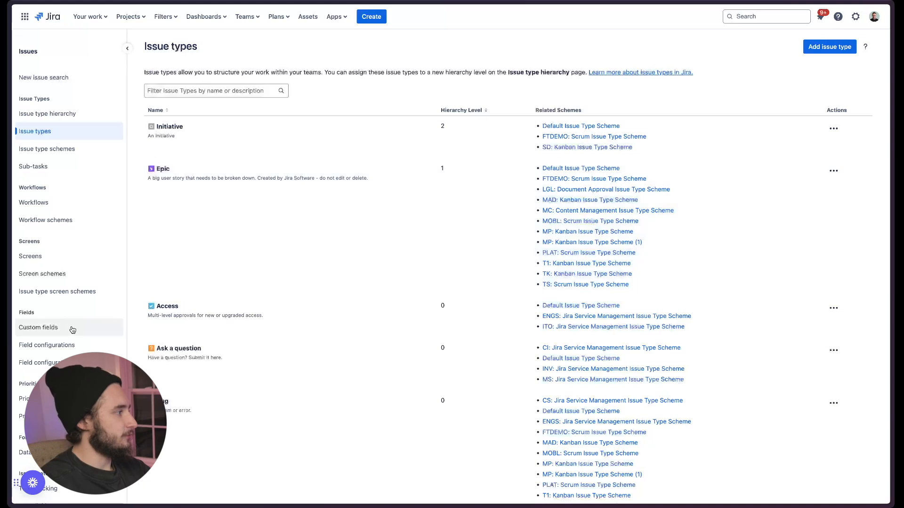
Step: Start creating a new custom field from the custom fields administration page
click(69, 331)
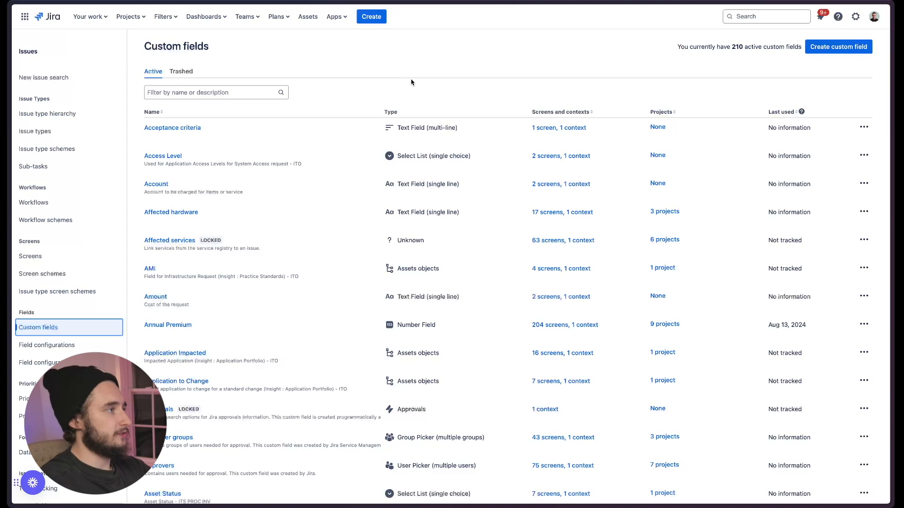
click(821, 54)
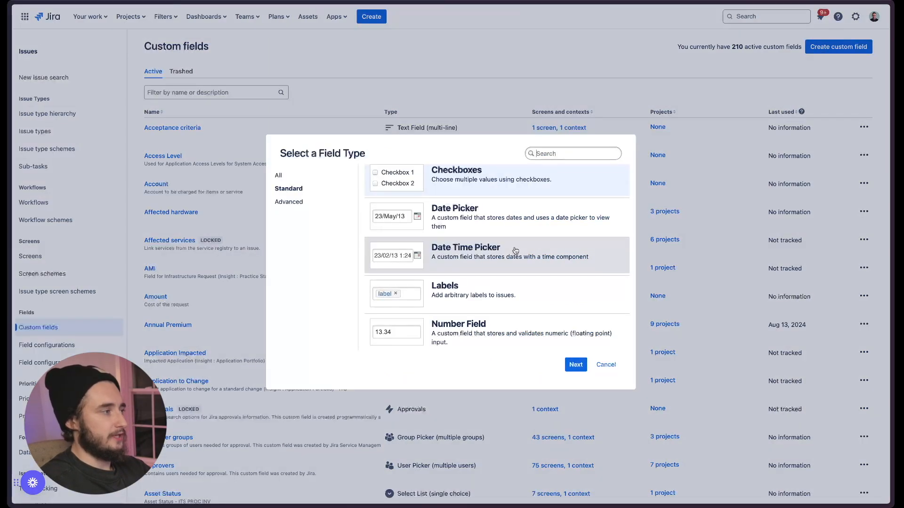
Step: Examine the available custom field types in the Standard, Advanced and All categories
scroll(515, 251, down, 3)
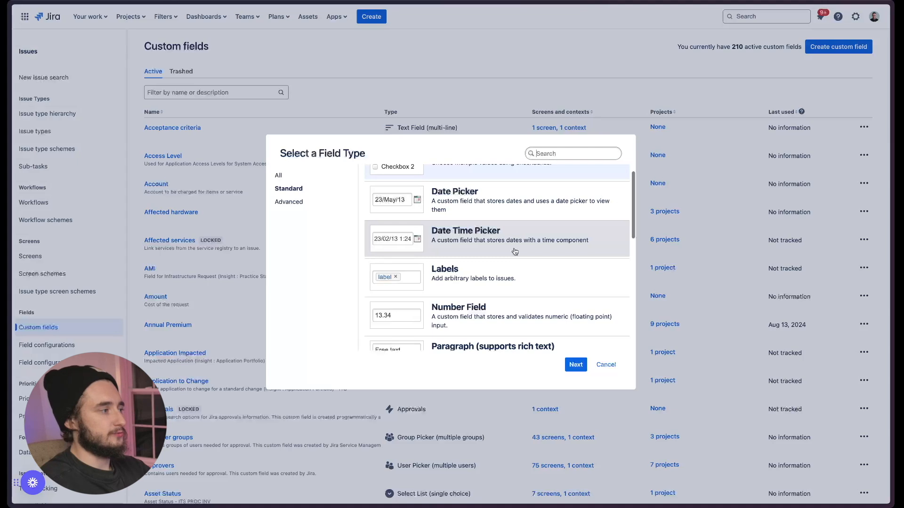
scroll(516, 252, down, 3)
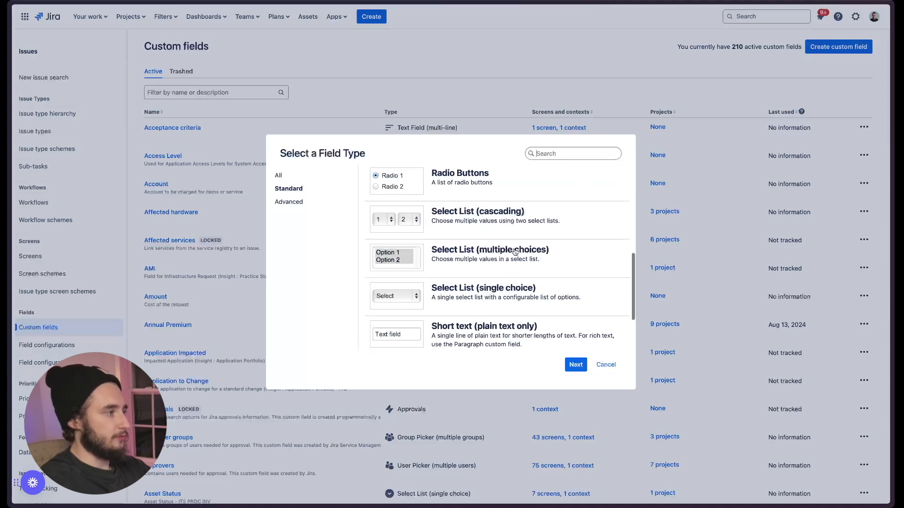
scroll(489, 288, down, 1)
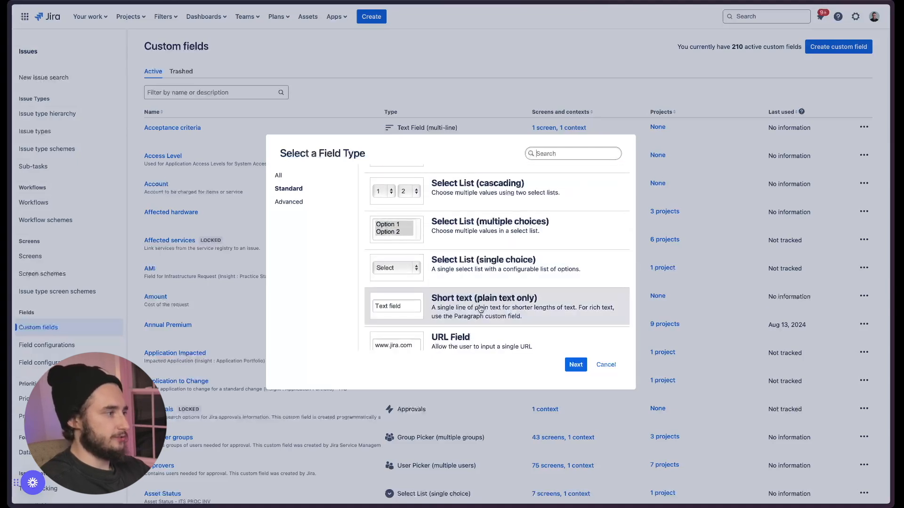
scroll(475, 314, up, 5)
scroll(476, 314, up, 2)
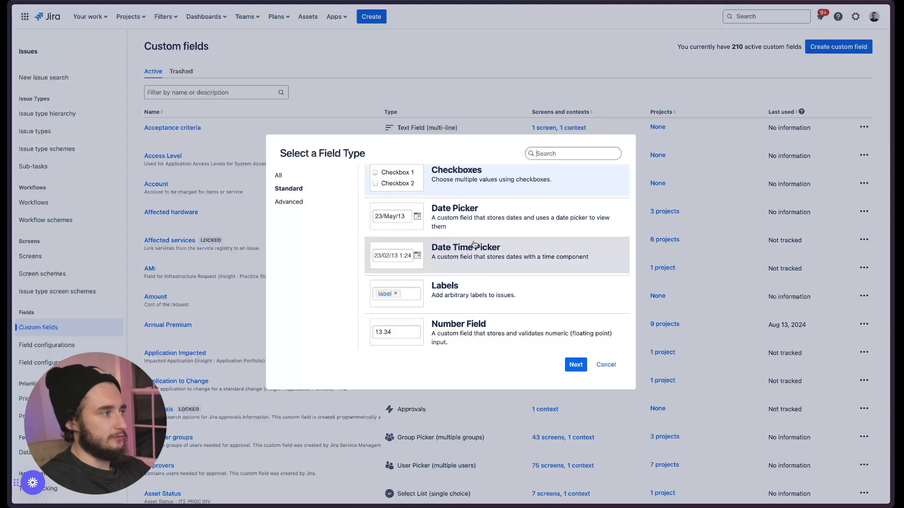
click(300, 205)
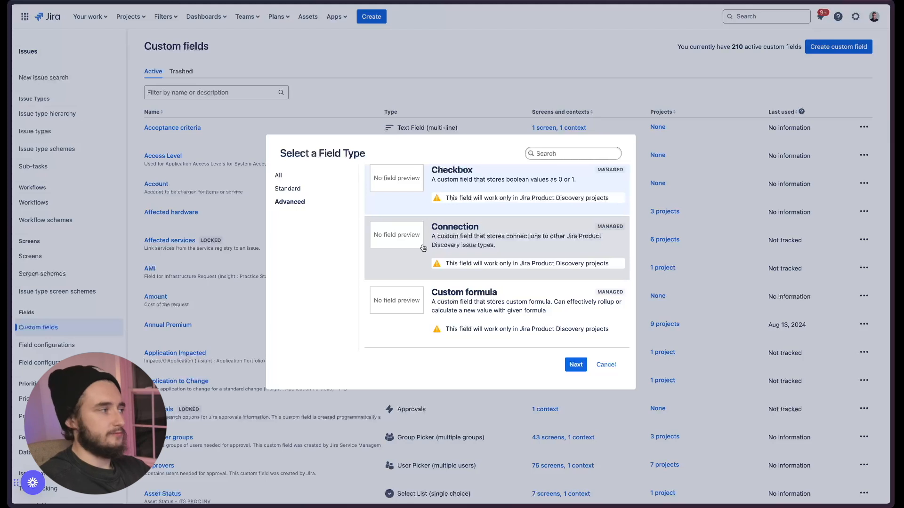
click(281, 176)
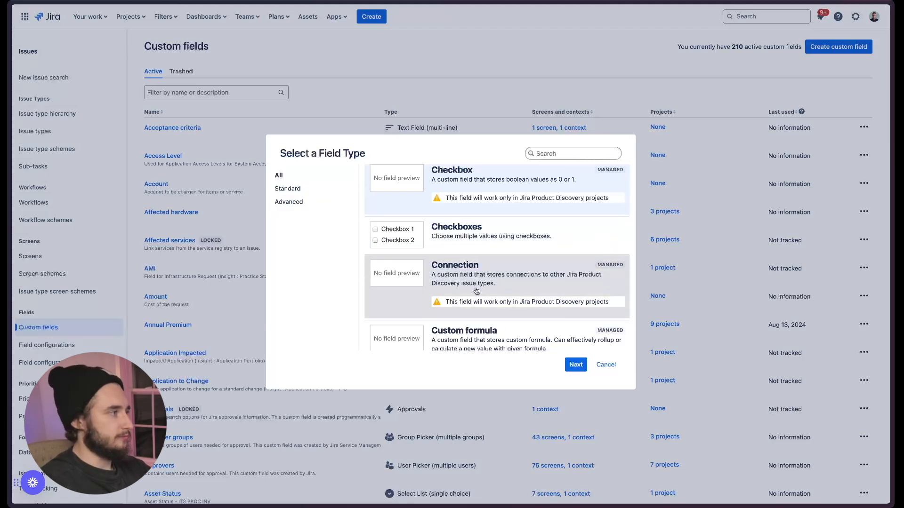
click(297, 189)
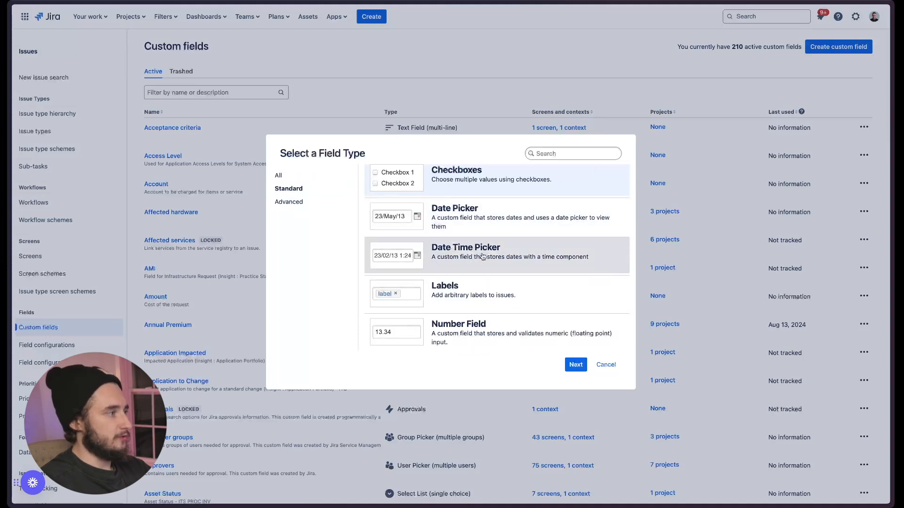
scroll(450, 221, down, 4)
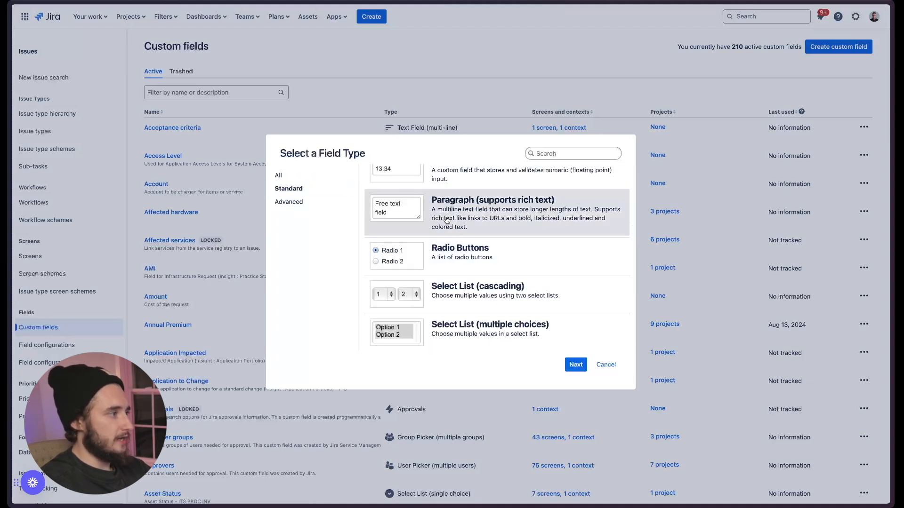
scroll(450, 226, down, 2)
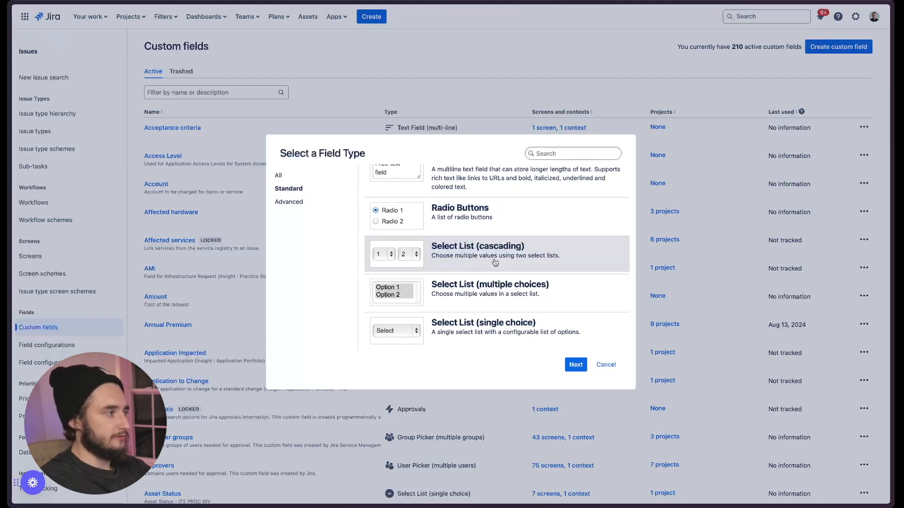
scroll(496, 262, down, 3)
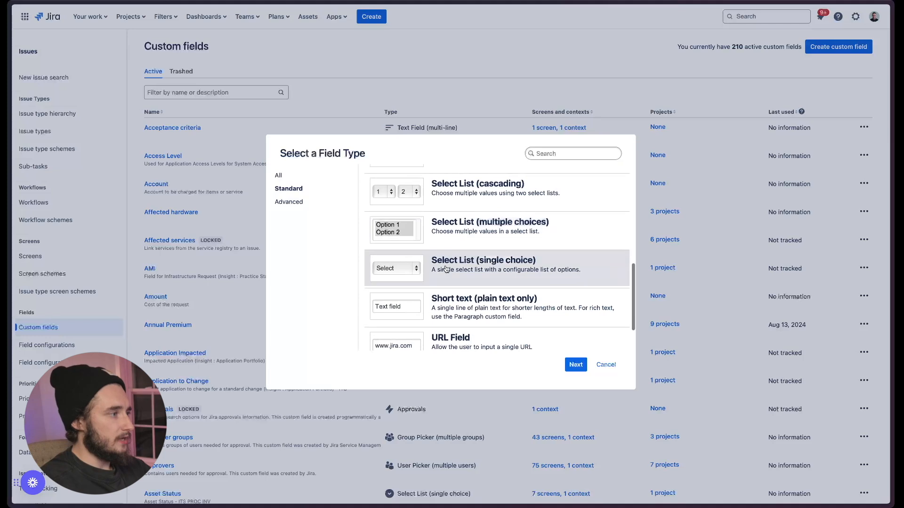
scroll(513, 268, down, 1)
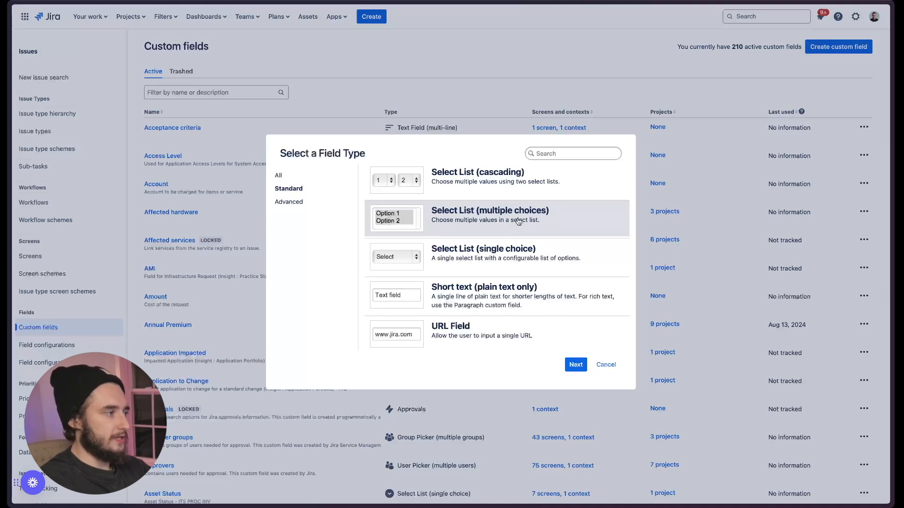
scroll(521, 264, down, 1)
scroll(523, 277, down, 1)
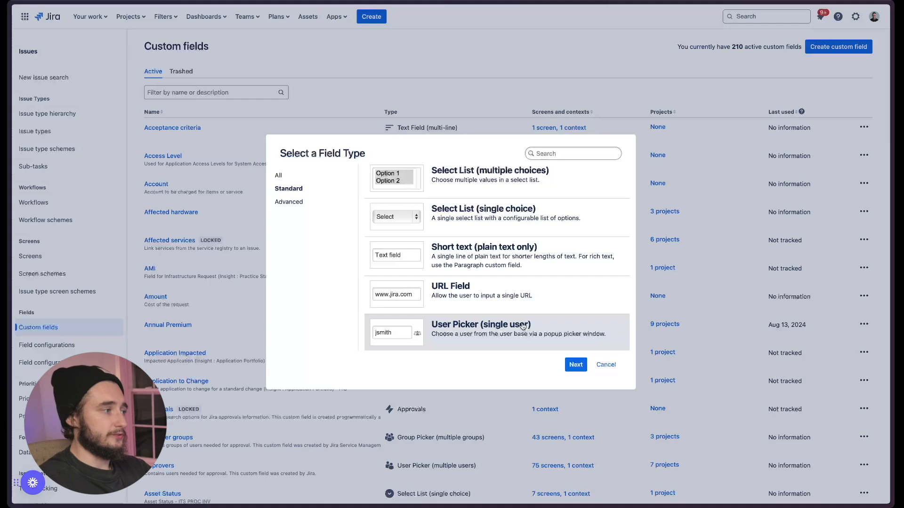
scroll(522, 326, up, 5)
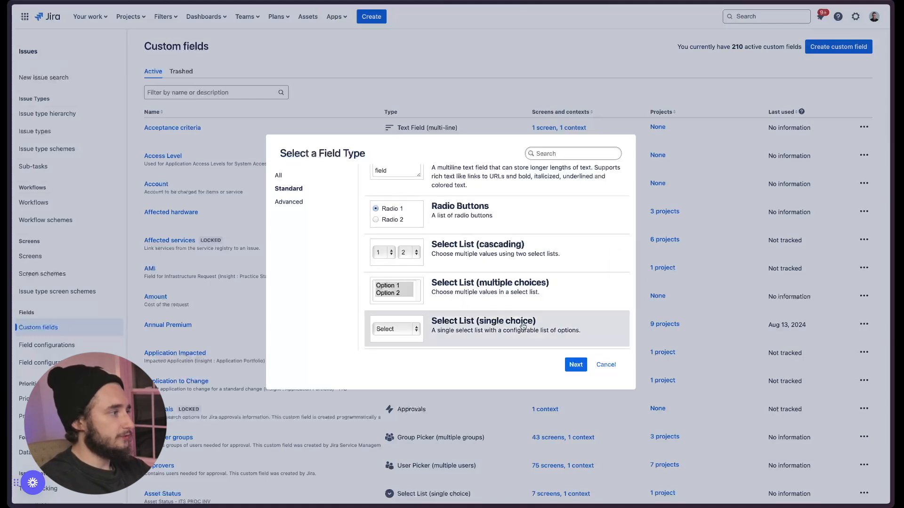
scroll(495, 289, down, 5)
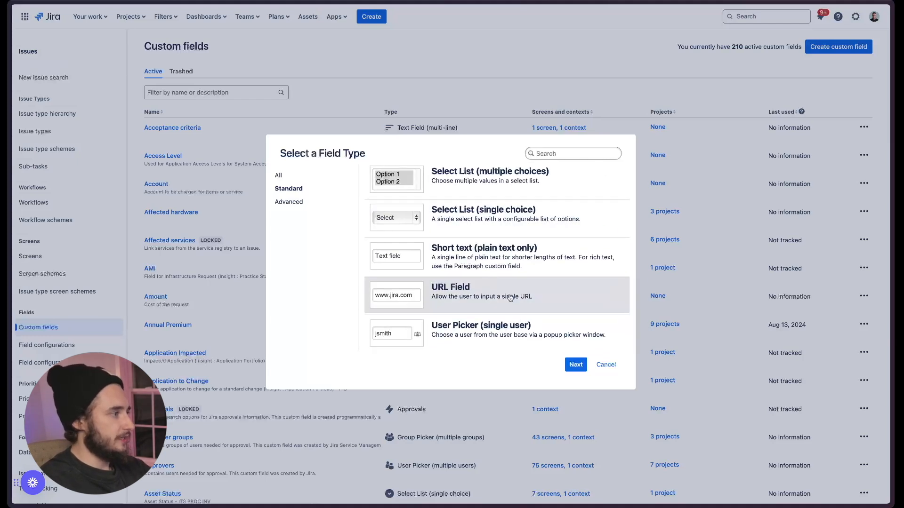
Step: Choose the Select List (single choice) field type and name the new field Product
click(473, 226)
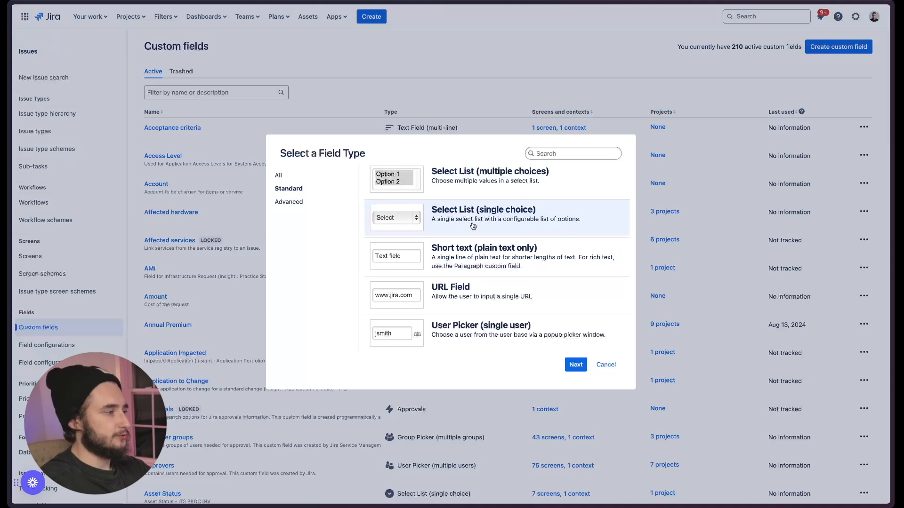
click(570, 365)
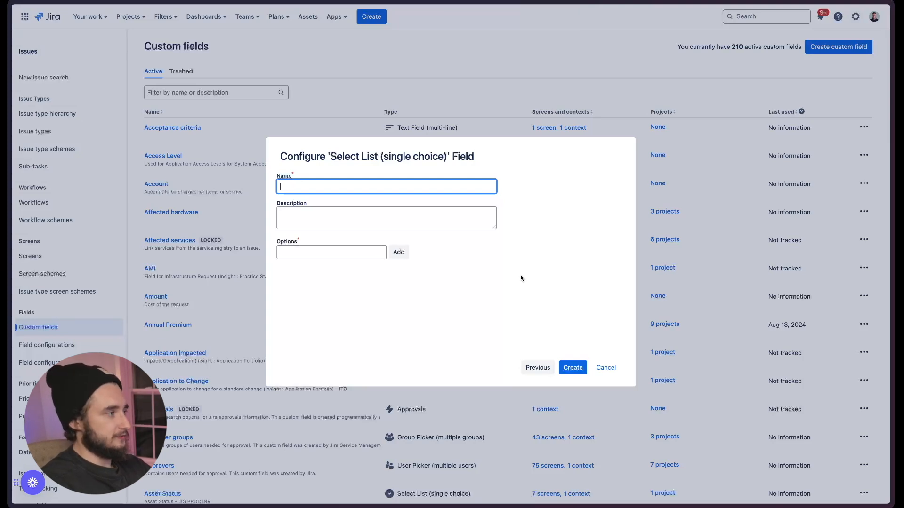
text(Product)
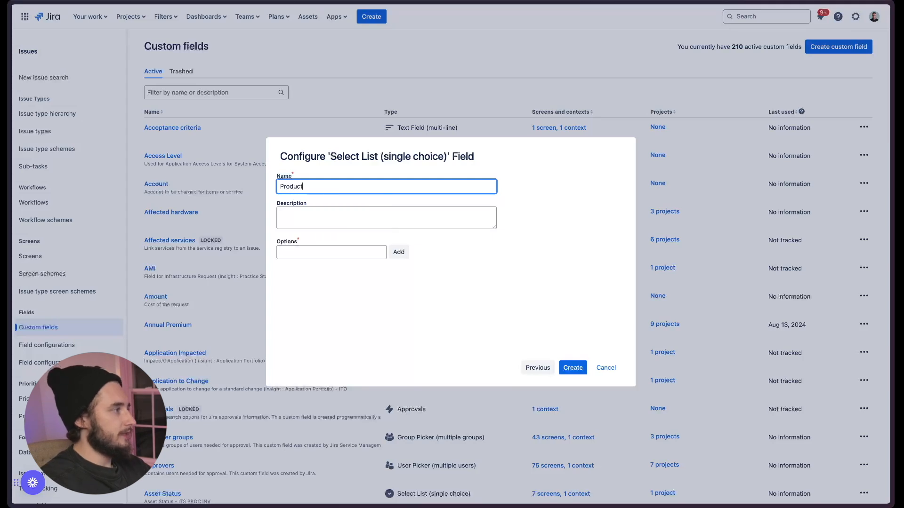
Step: Add the choices Option 1 and Option 2 to the Product field and create it
click(365, 255)
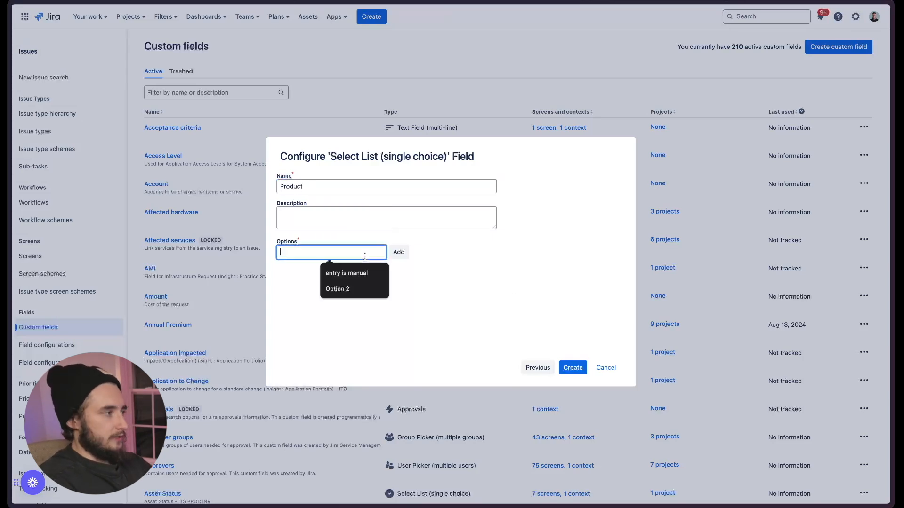
text(Option 1)
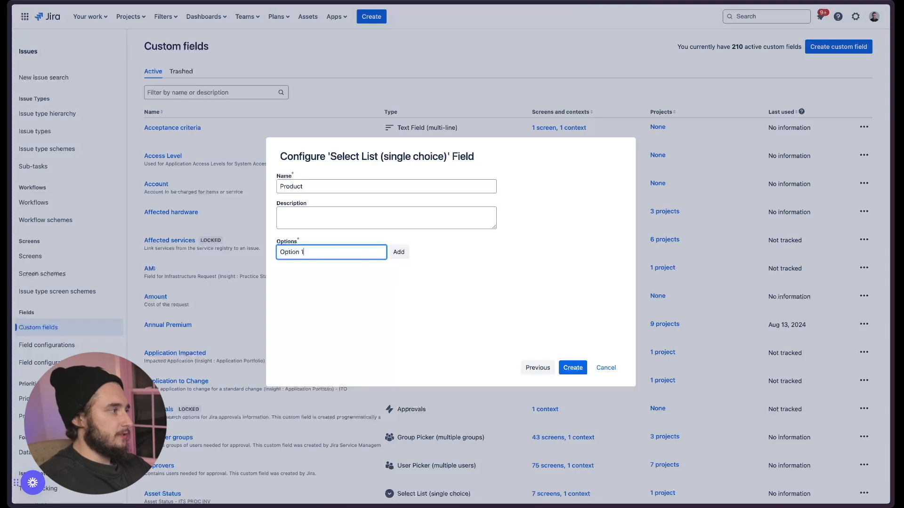
click(409, 253)
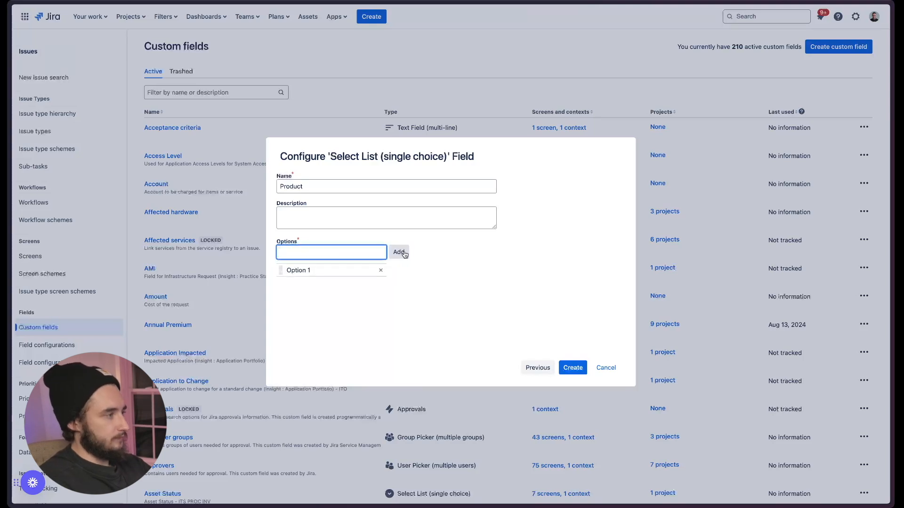
text(Option 2)
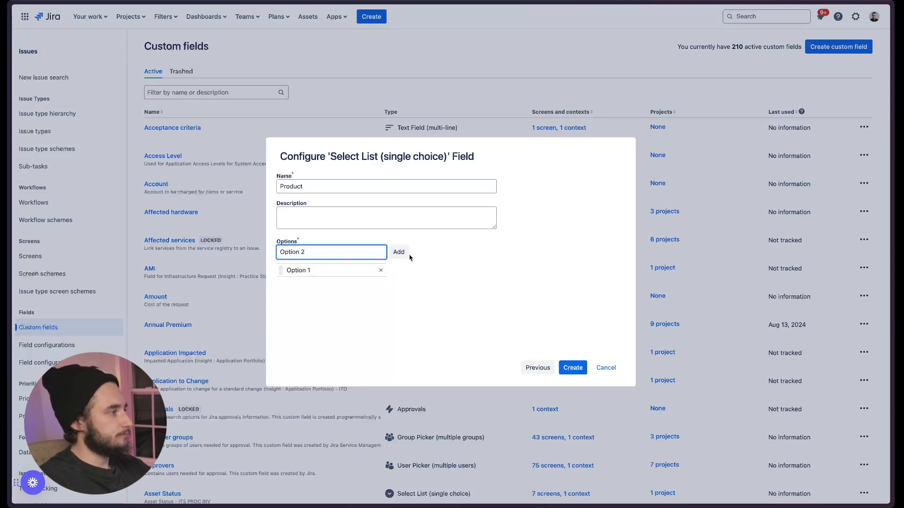
click(397, 257)
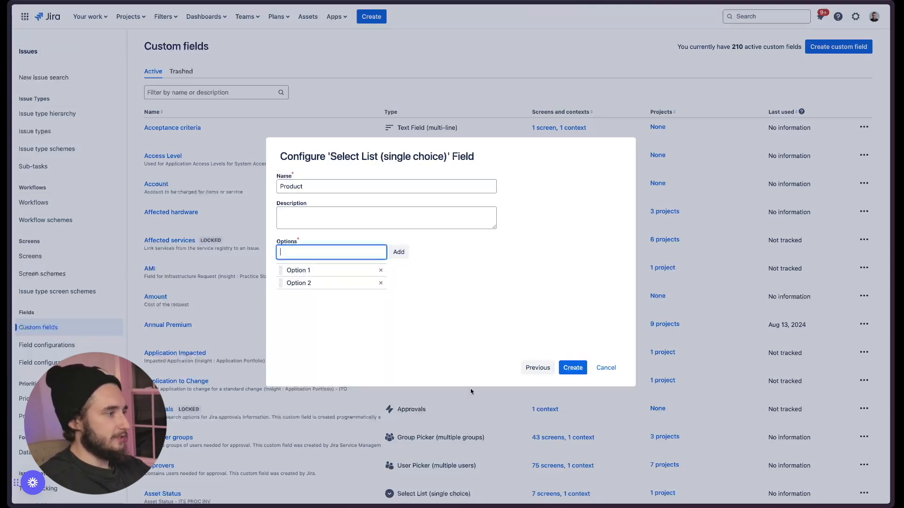
click(574, 369)
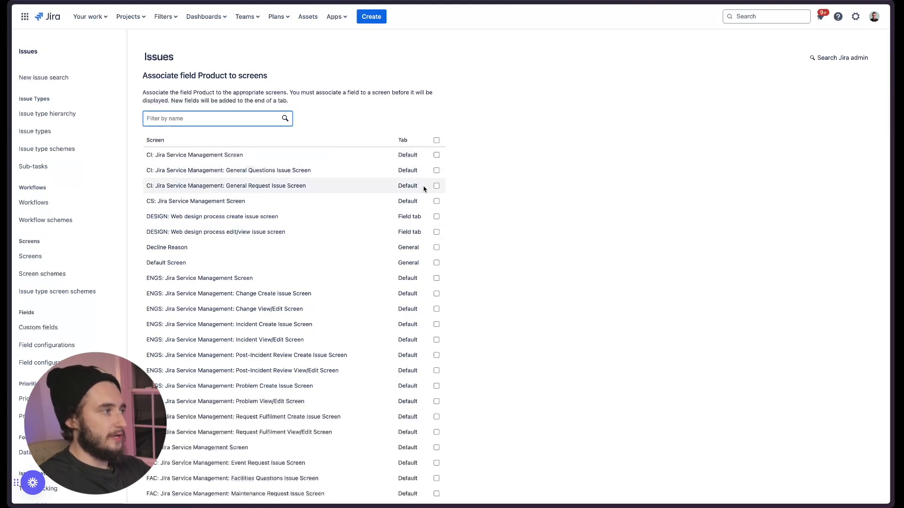
click(436, 156)
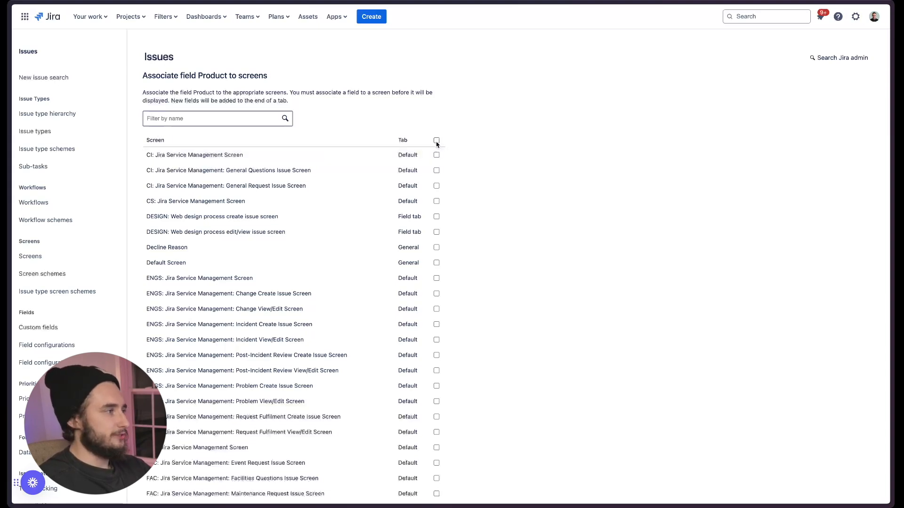
click(437, 140)
scroll(426, 299, down, 6)
scroll(426, 301, up, 6)
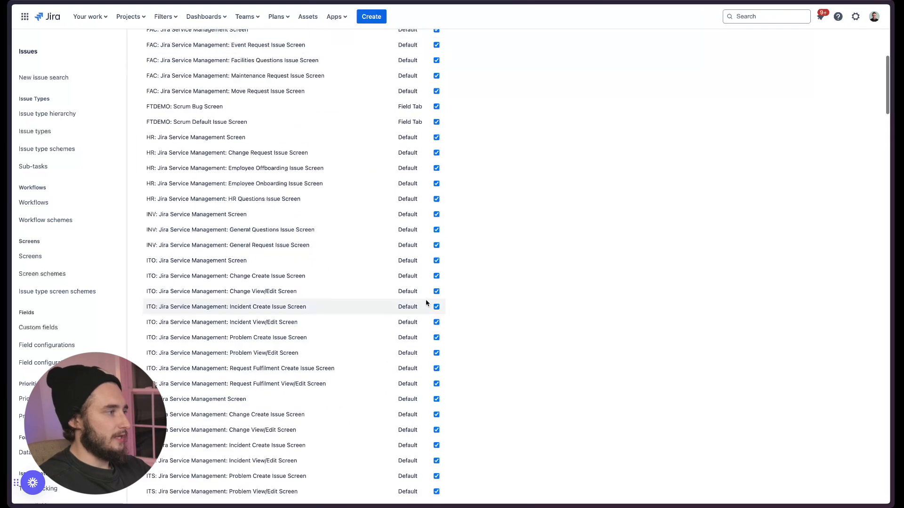
click(436, 140)
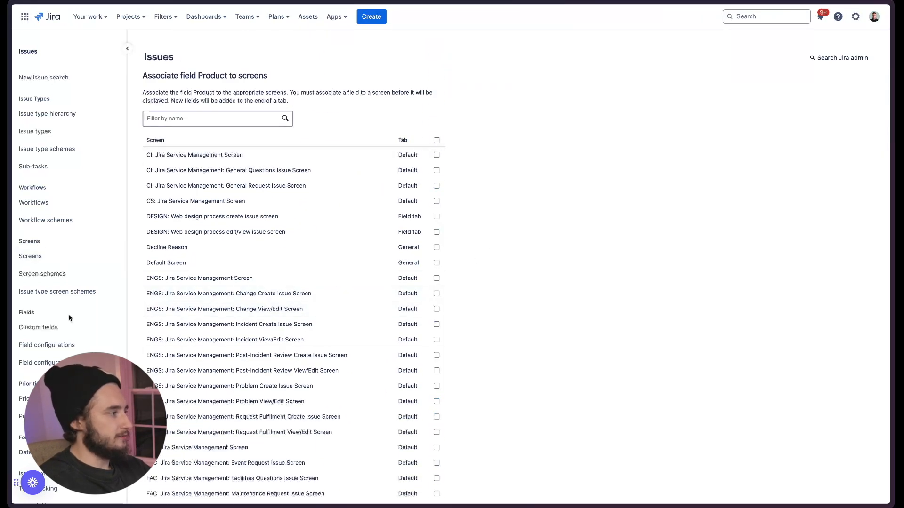
Step: Return to the custom fields list and search it for "product"
click(38, 327)
click(208, 92)
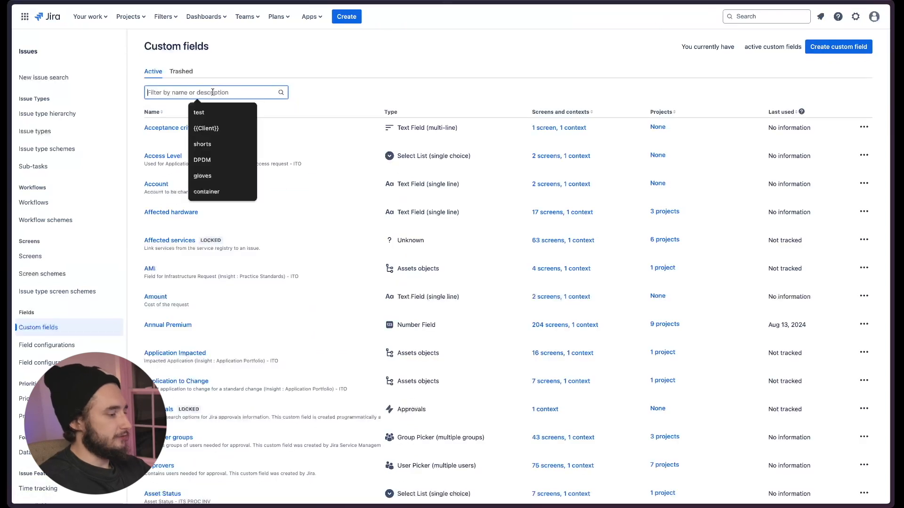
text(procu)
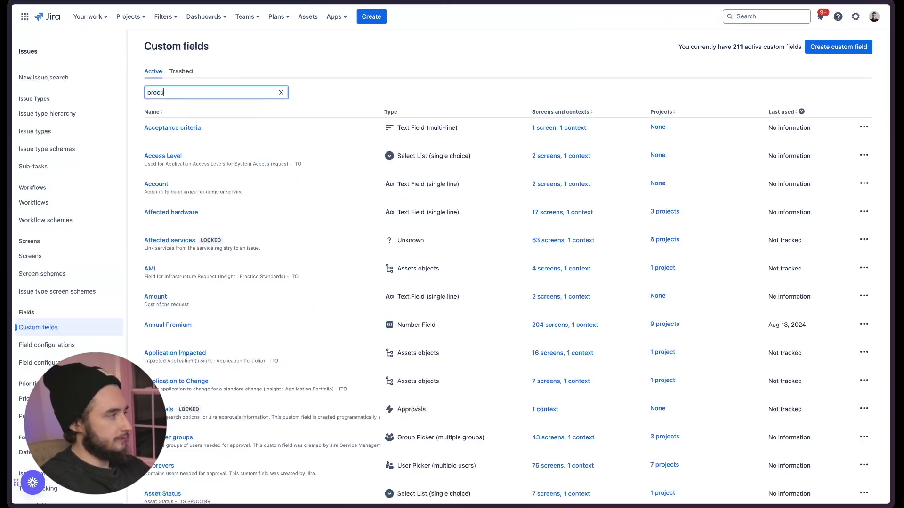
key(BackSpace)
key(BackSpace)
text(dd)
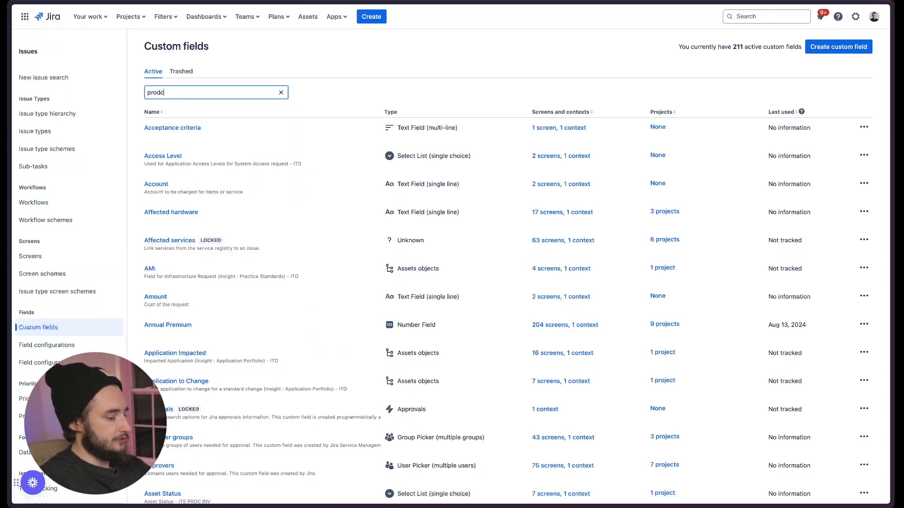
key(BackSpace)
text(uct)
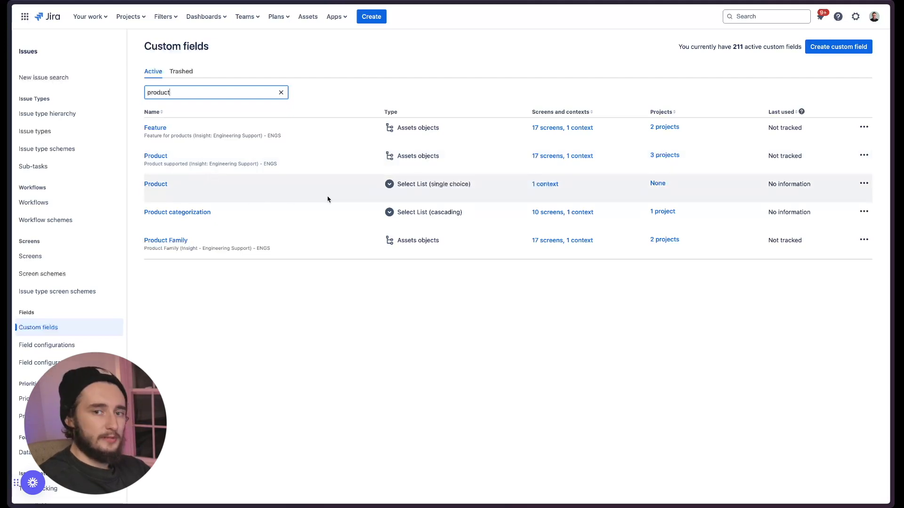
Step: Open the Campaign - Messaging issue in the Marketing Content project and examine its detail fields
click(128, 16)
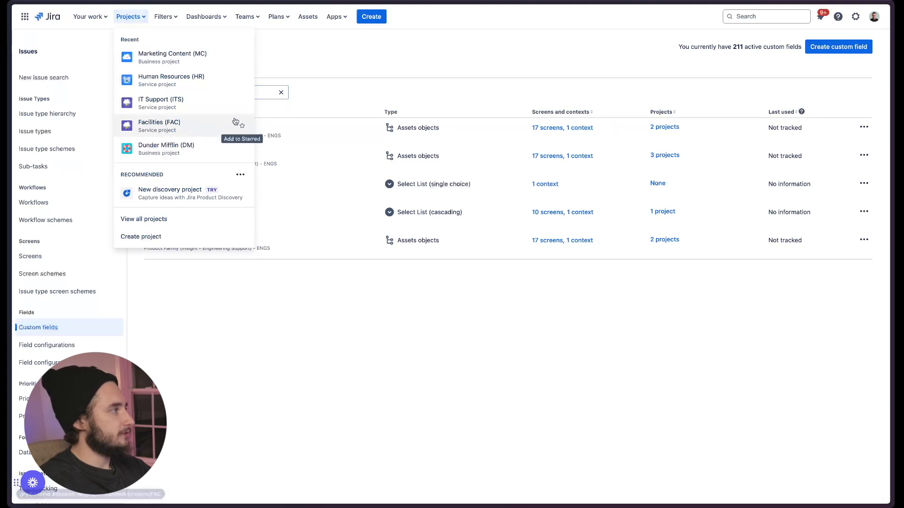
click(191, 63)
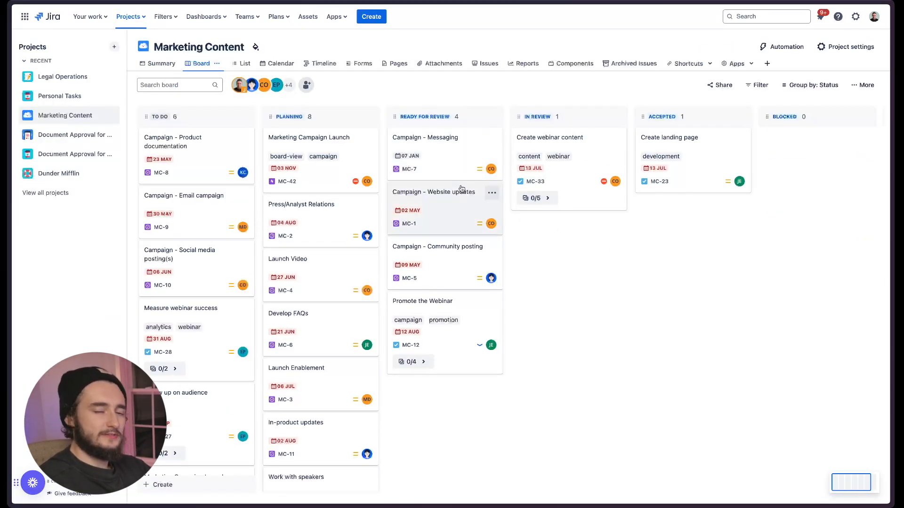
click(437, 147)
scroll(622, 330, down, 5)
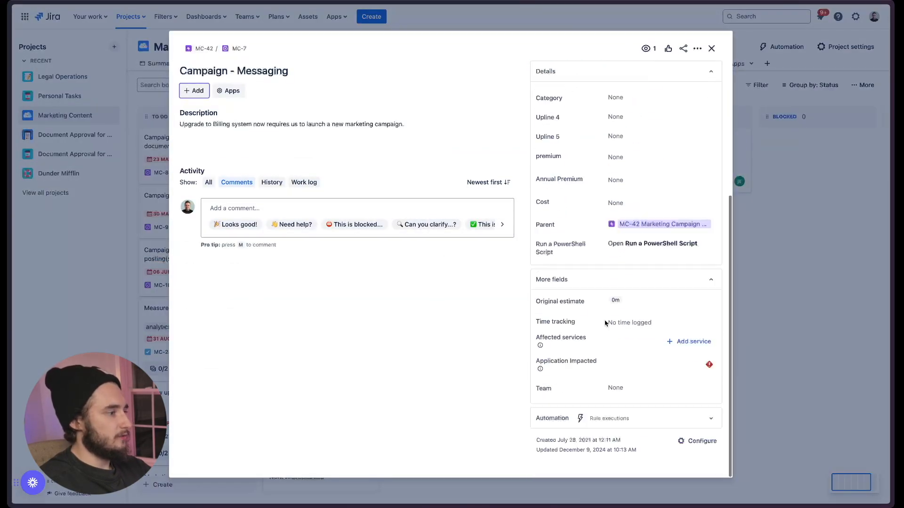
Step: Open the issue layout configuration from the Campaign - Messaging issue and review its description, context and hide-when-empty fields
click(695, 445)
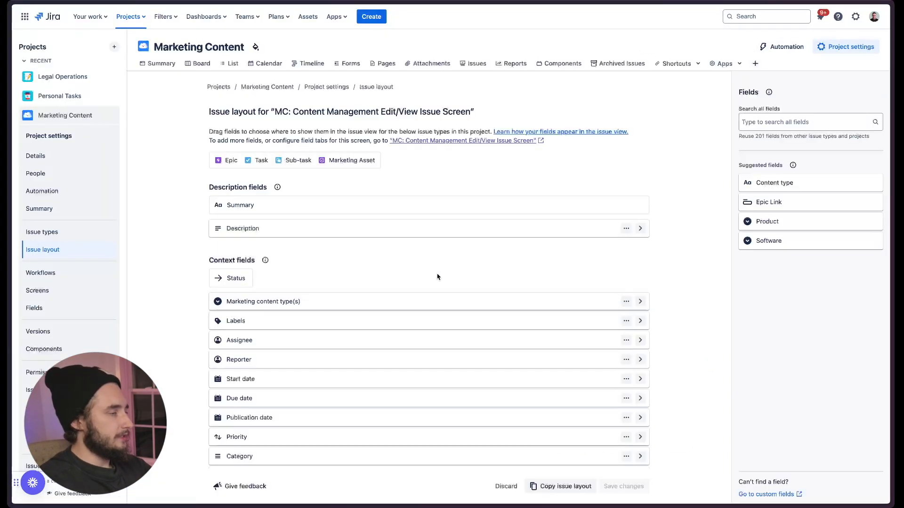
scroll(329, 302, down, 2)
scroll(226, 214, up, 1)
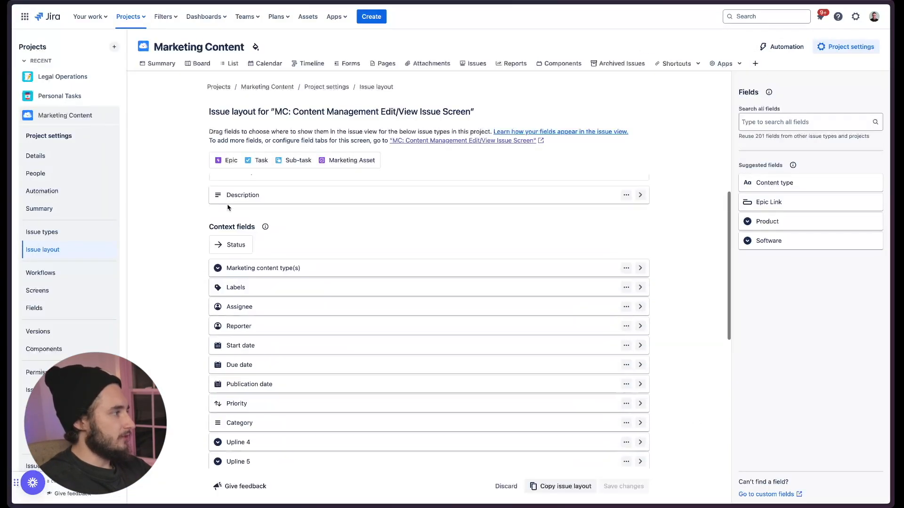
scroll(226, 206, up, 1)
scroll(308, 235, down, 1)
scroll(310, 289, down, 5)
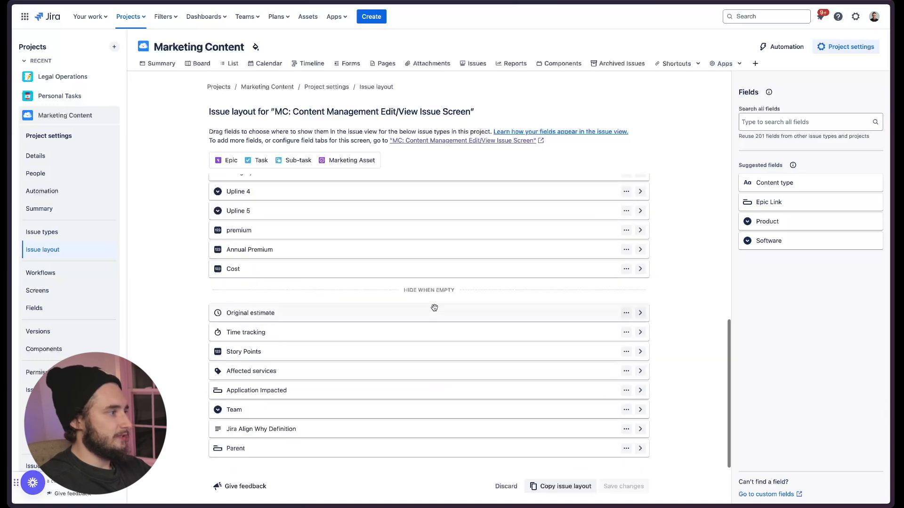
scroll(408, 310, up, 5)
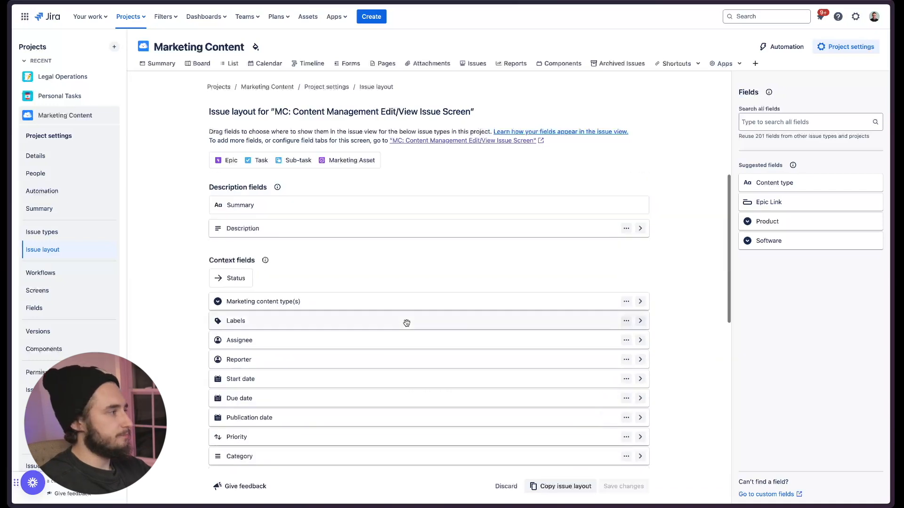
Step: Search the available fields for "prod" and place the suggested Product dropdown field between Reporter and Start date in the context fields
click(772, 121)
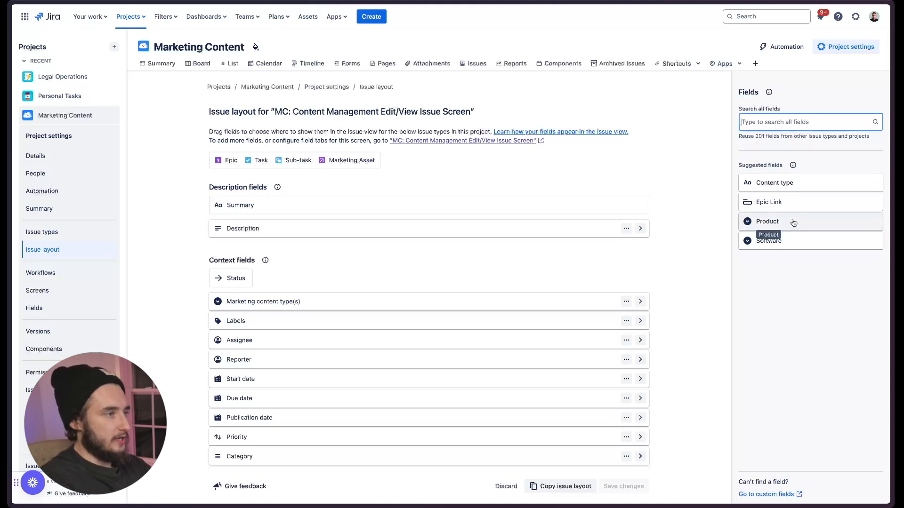
text(prod)
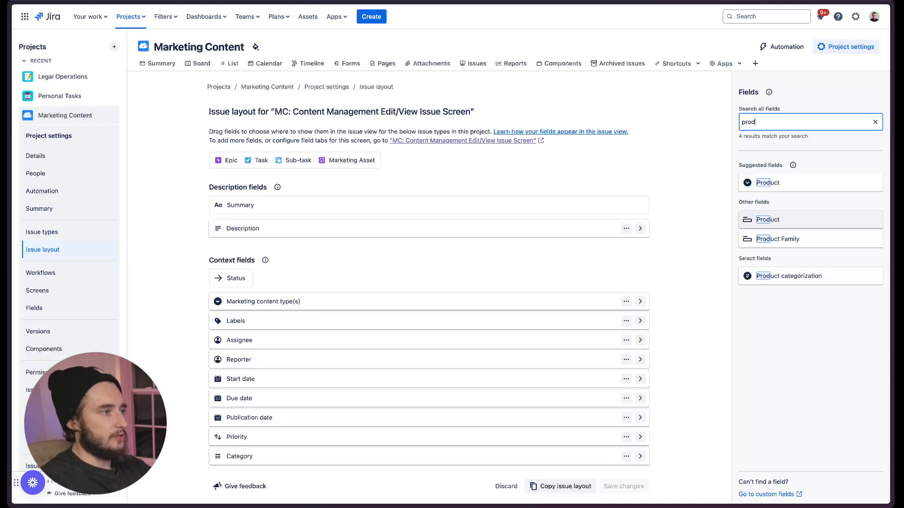
drag(791, 185, 403, 418)
scroll(397, 311, up, 5)
drag(399, 315, 387, 365)
scroll(517, 372, down, 2)
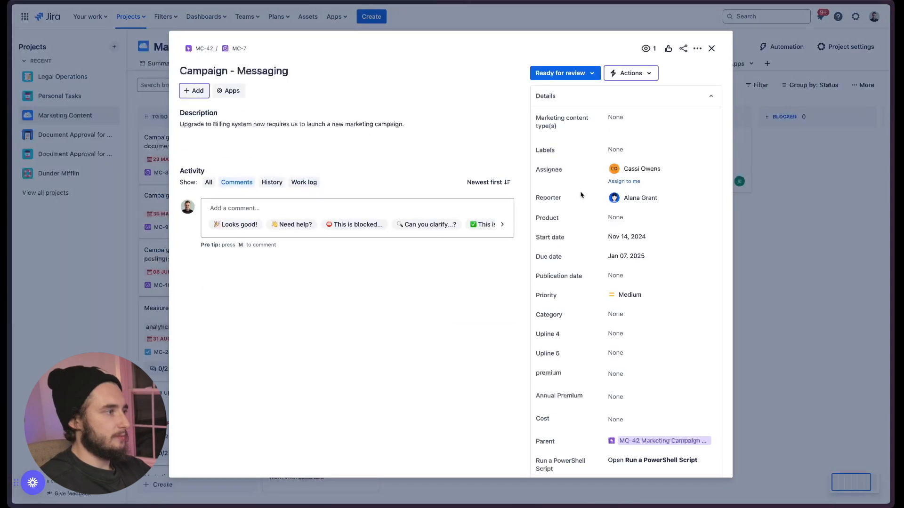
Step: Check the choices offered by the Product field on the Campaign - Messaging issue without picking one, and close the issue
click(615, 218)
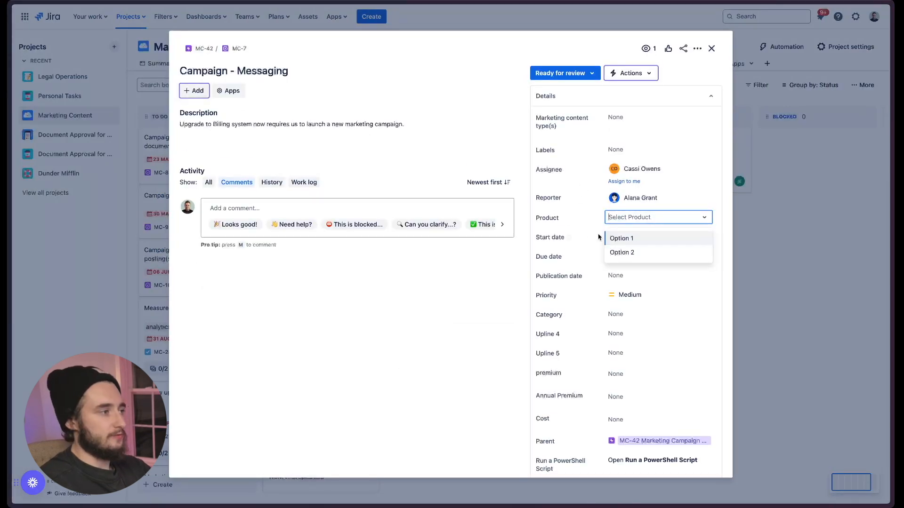
click(489, 299)
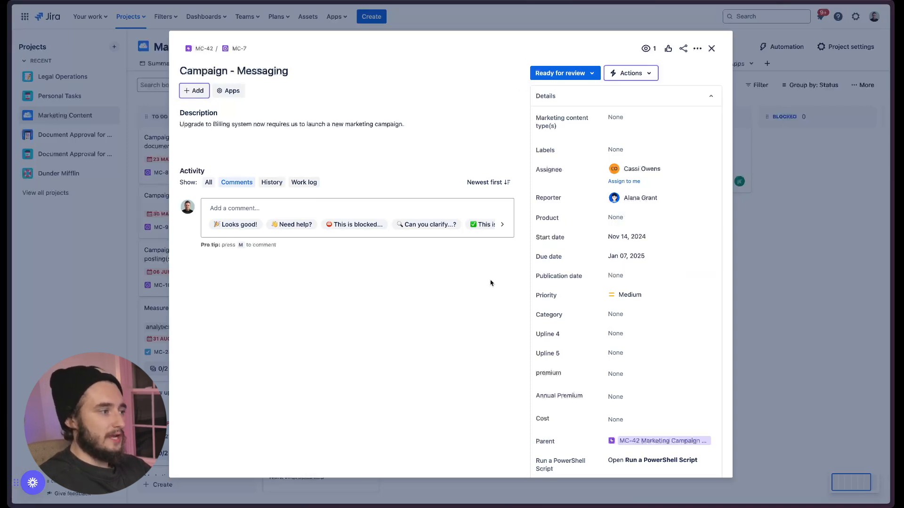
scroll(585, 317, down, 5)
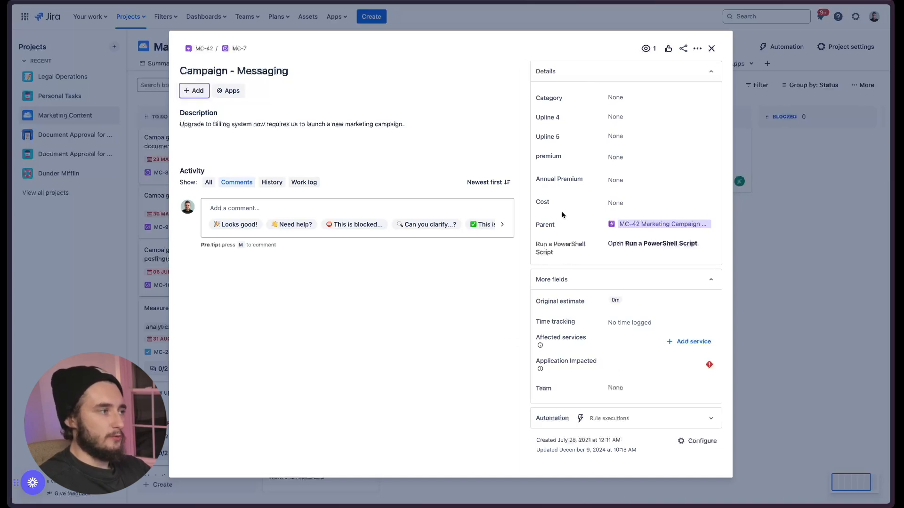
click(710, 49)
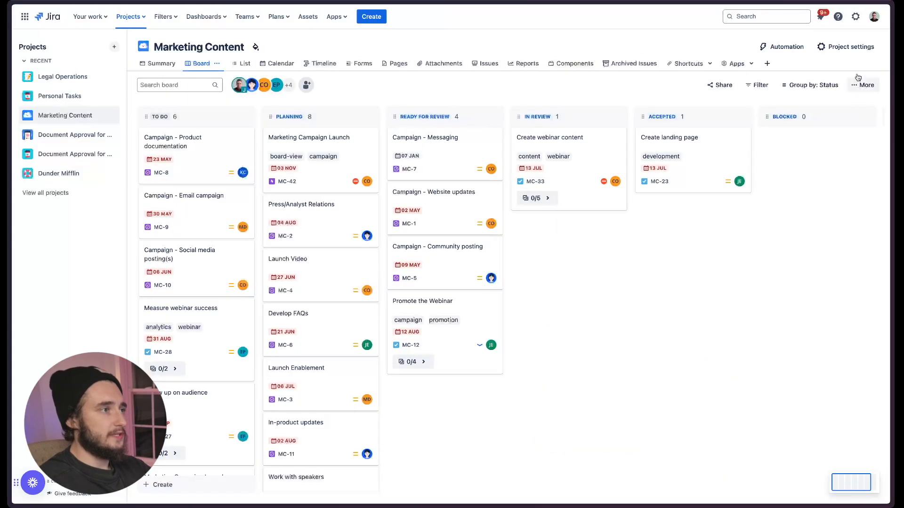
Step: Open the screens configuration in the Marketing Content project settings
click(846, 49)
scroll(80, 248, down, 1)
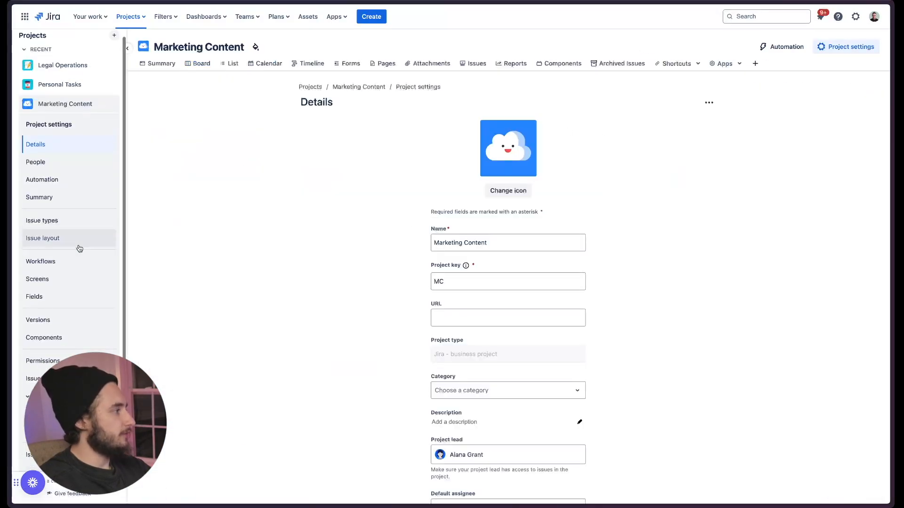
click(51, 264)
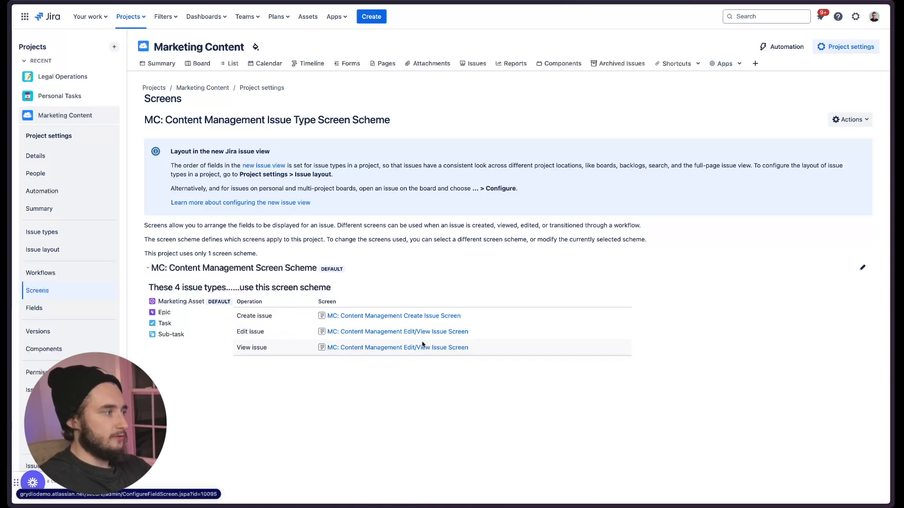
Step: Examine the fields on the new issue form for Marketing Content, and close it without creating an issue
click(378, 18)
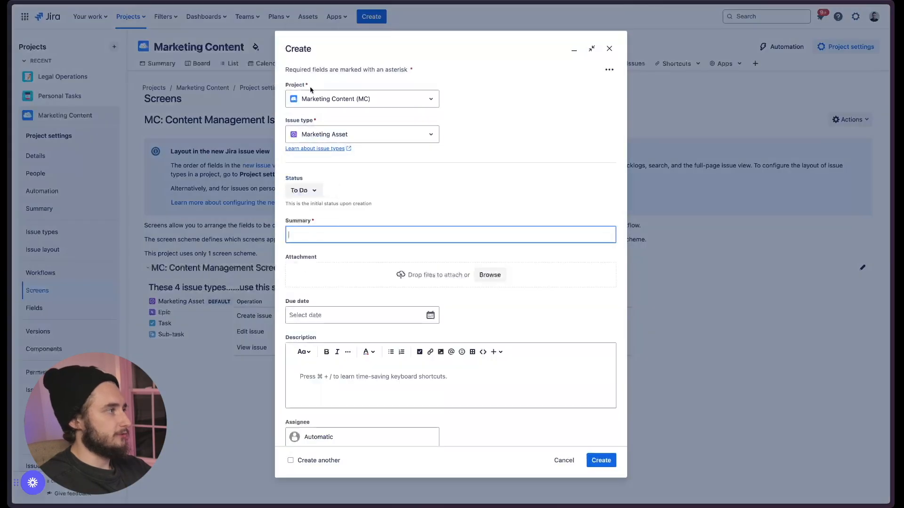
scroll(364, 243, down, 1)
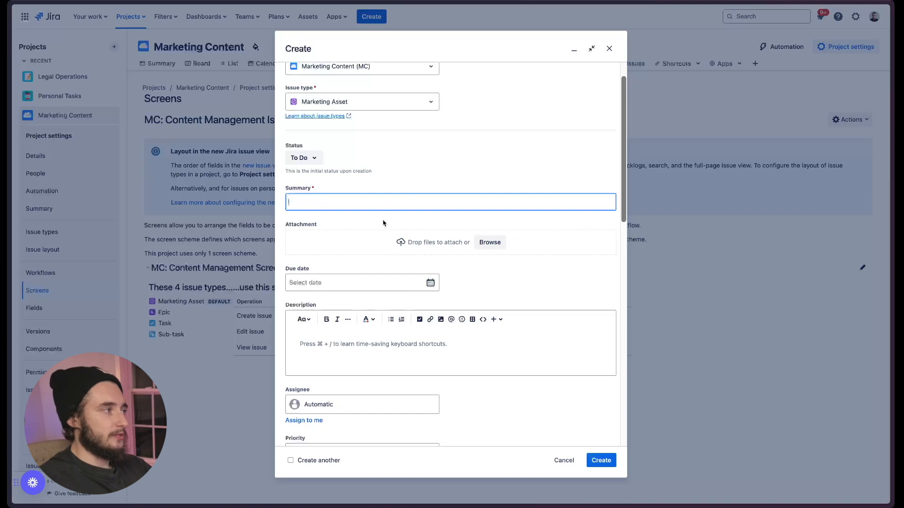
click(609, 49)
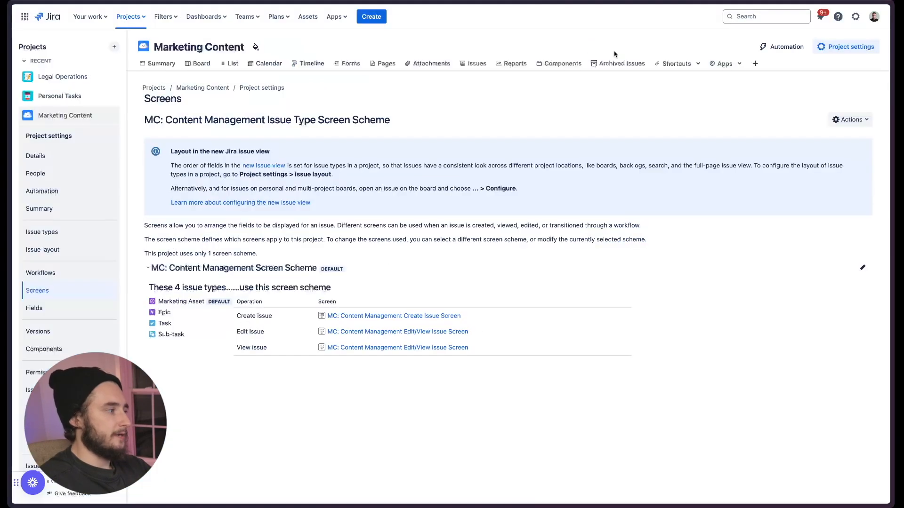
Step: Open the MC: Content Management Edit/View Issue Screen used for editing issues and remove the Product field from it
click(381, 333)
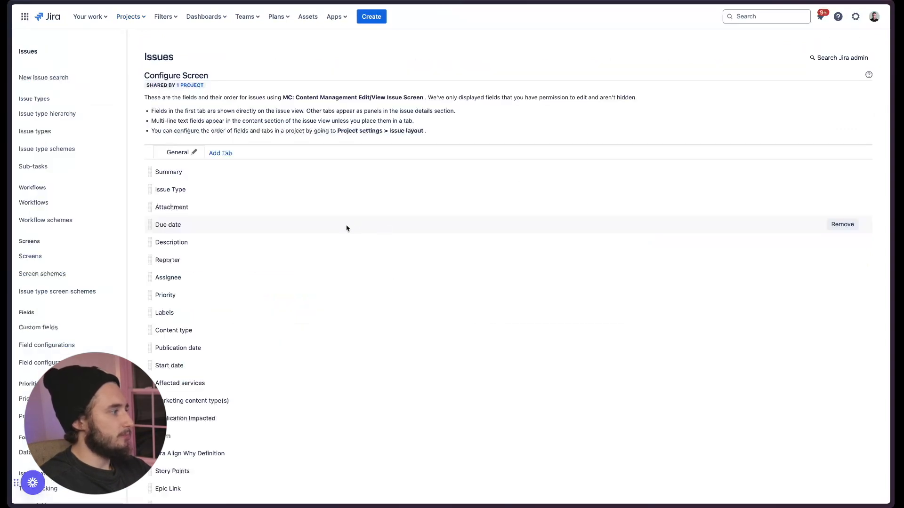
scroll(346, 228, down, 4)
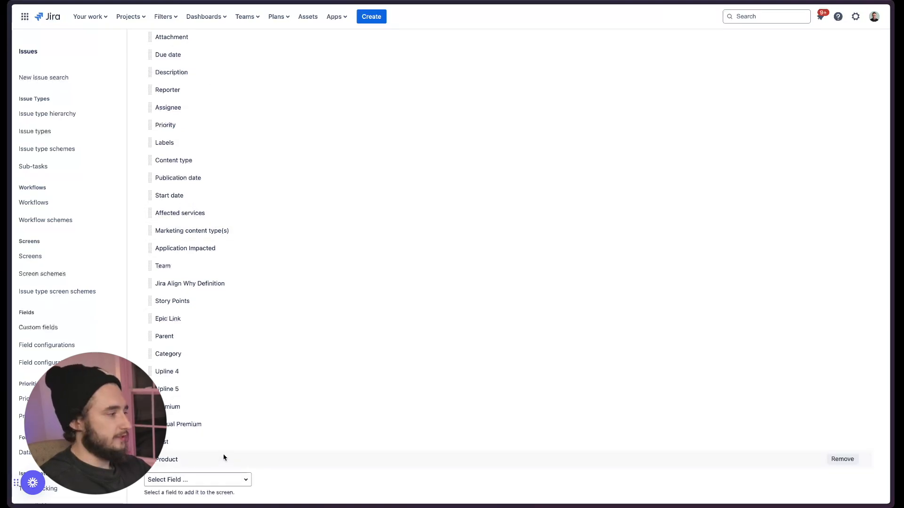
click(842, 460)
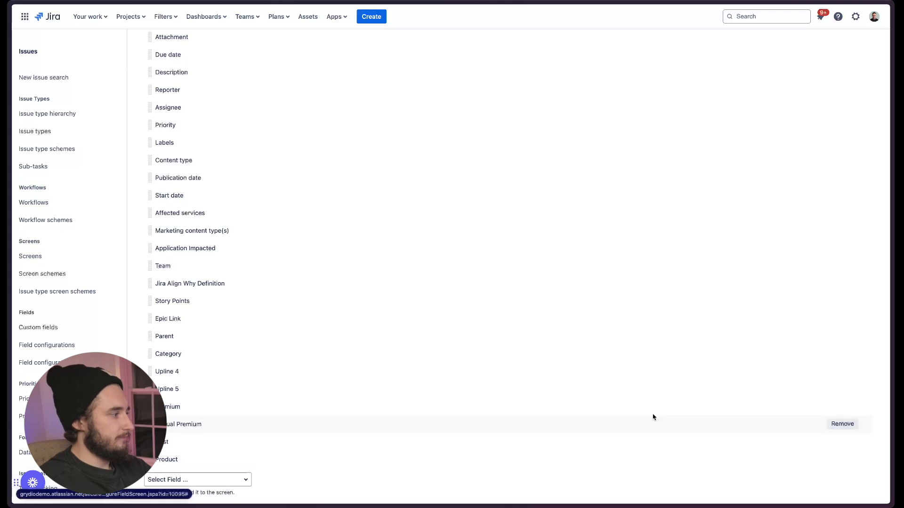
Step: Search the addable fields for "prod" and add the first Product field to the MC: Content Management Edit/View Issue Screen
click(233, 478)
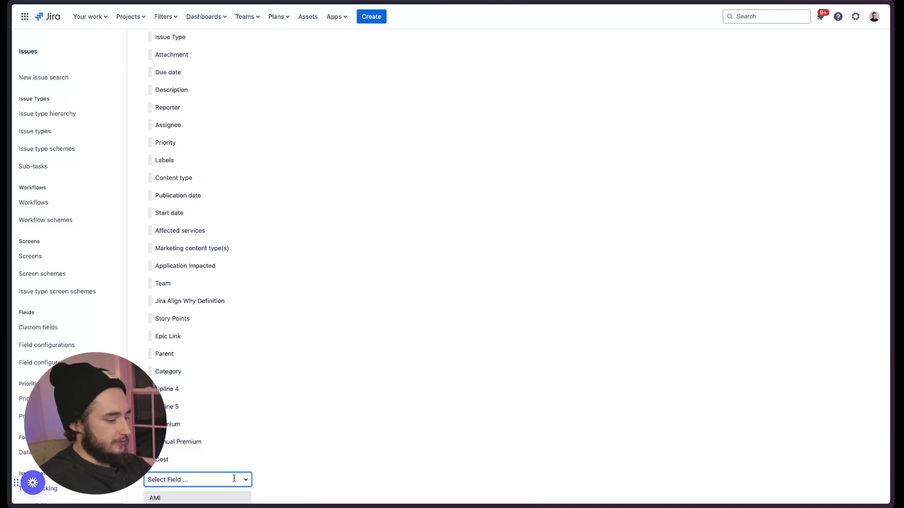
text(prod)
scroll(252, 479, down, 1)
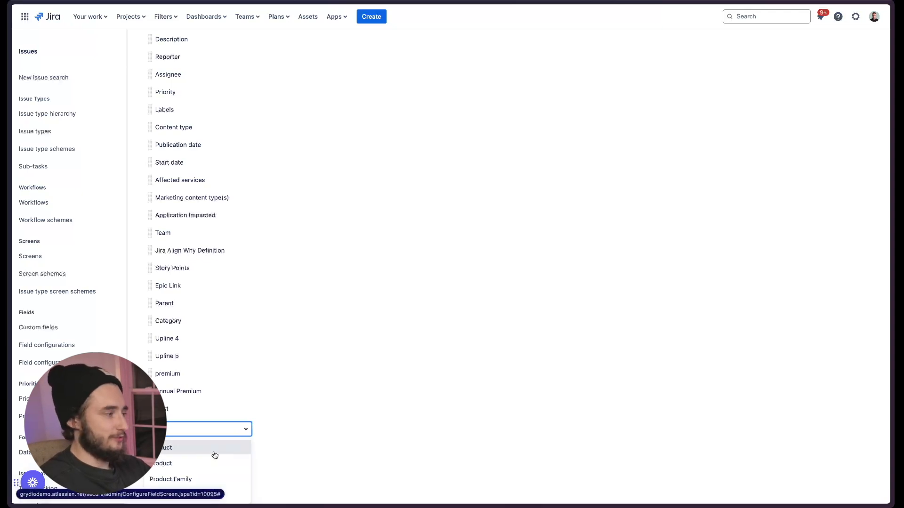
click(187, 451)
scroll(231, 440, down, 1)
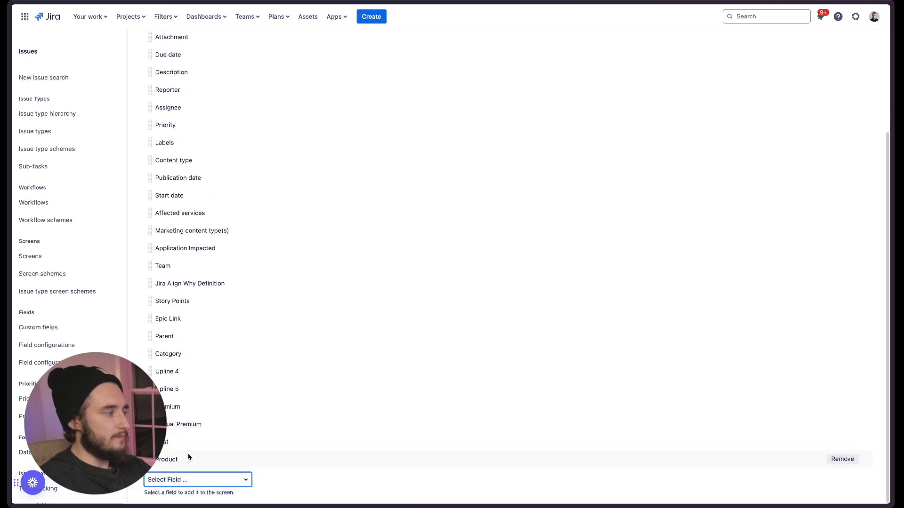
scroll(214, 447, up, 4)
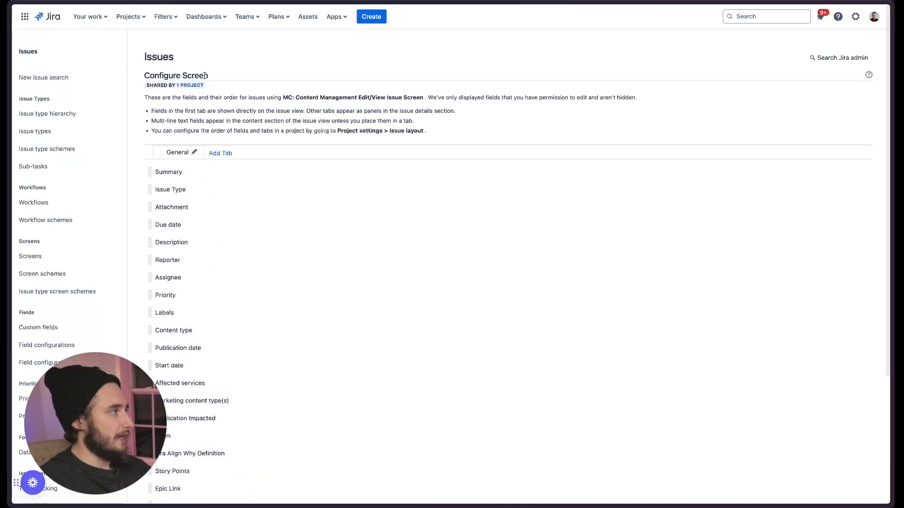
Step: Open the Marketing Campaign Launch issue on the Marketing Content board, examine its detail fields including Product, and close it
click(125, 17)
scroll(338, 185, down, 4)
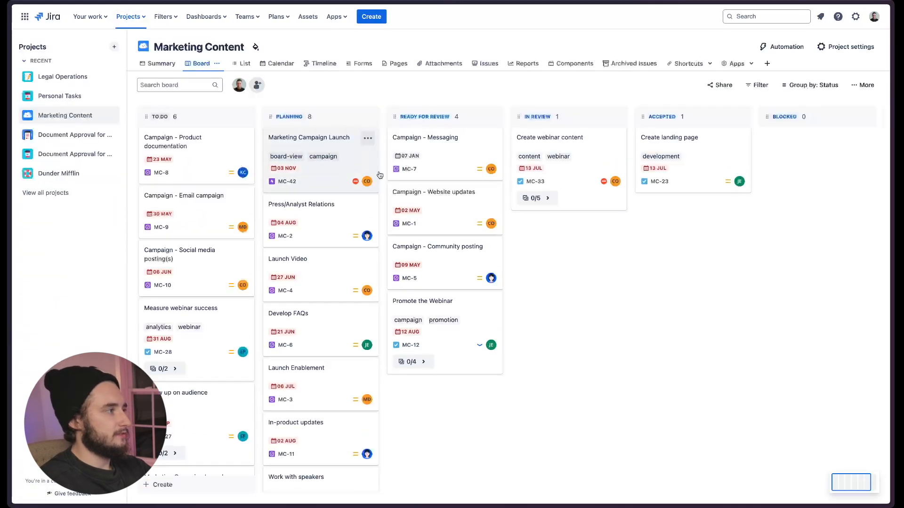
click(380, 176)
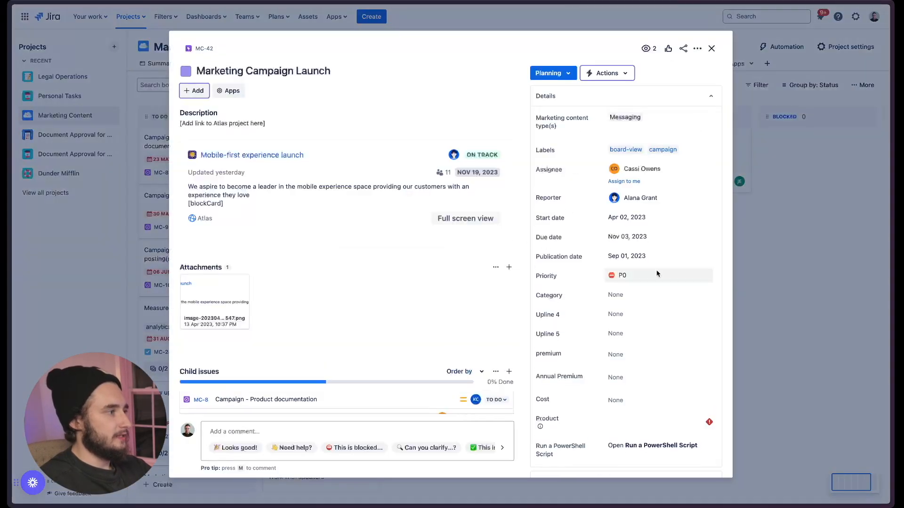
scroll(658, 273, down, 1)
scroll(650, 326, up, 1)
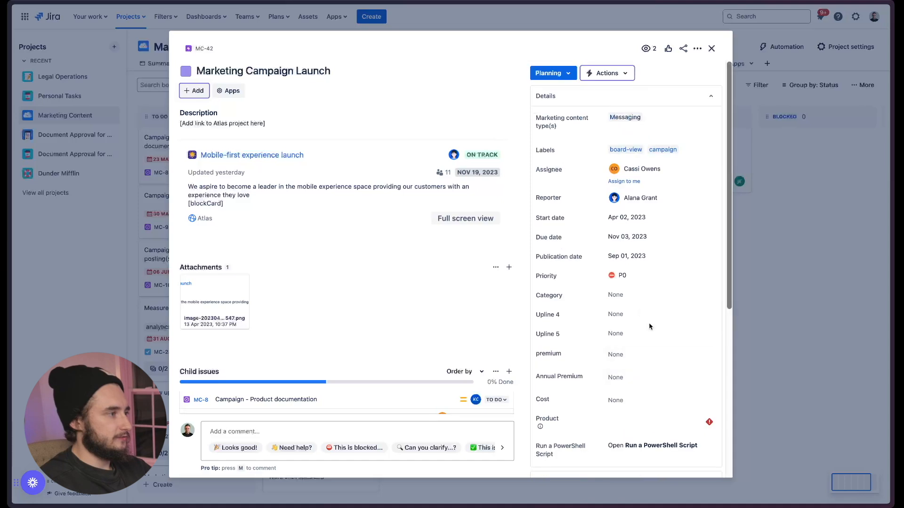
scroll(630, 282, down, 5)
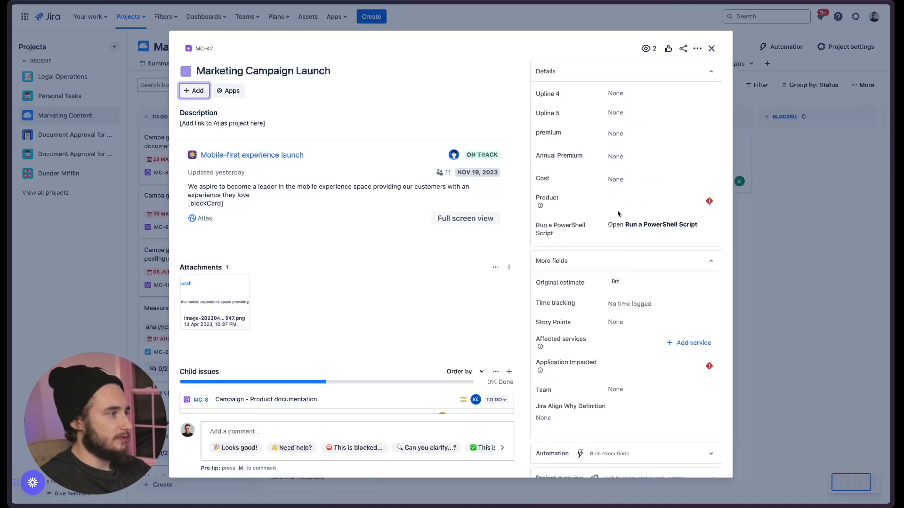
scroll(612, 216, up, 1)
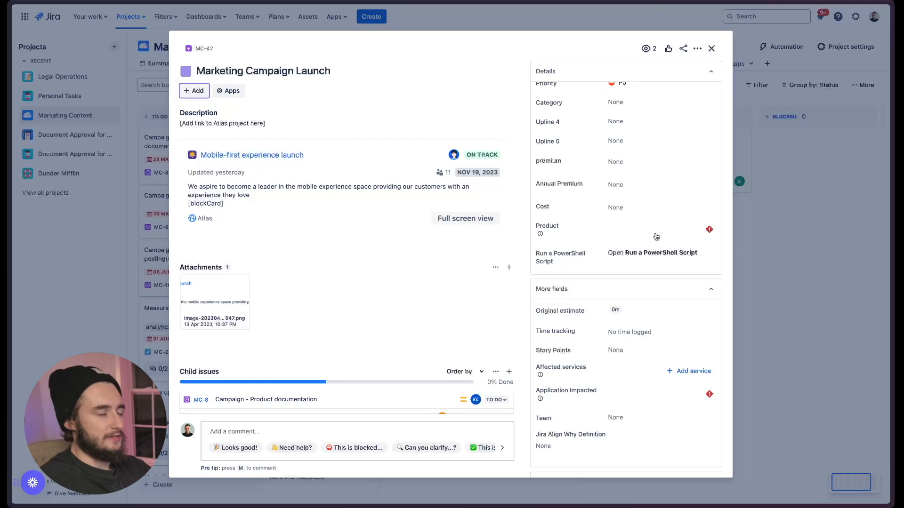
scroll(653, 237, up, 5)
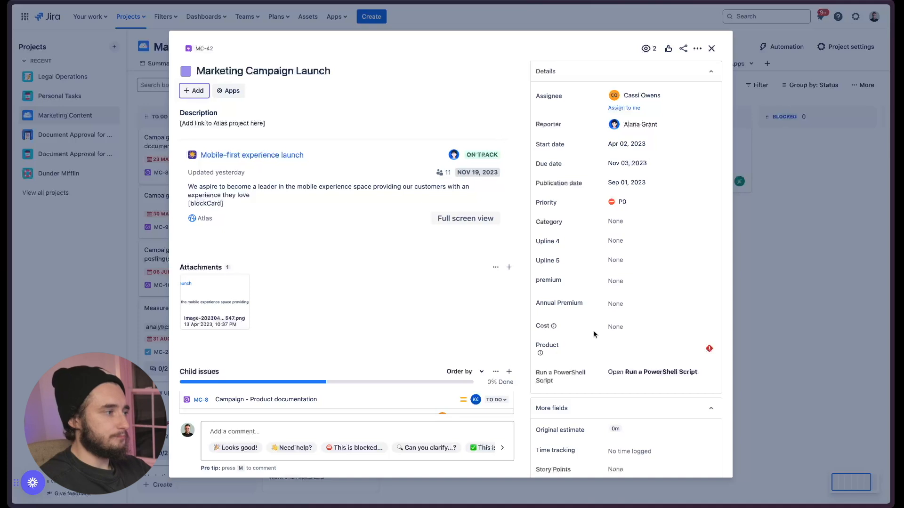
scroll(609, 197, up, 2)
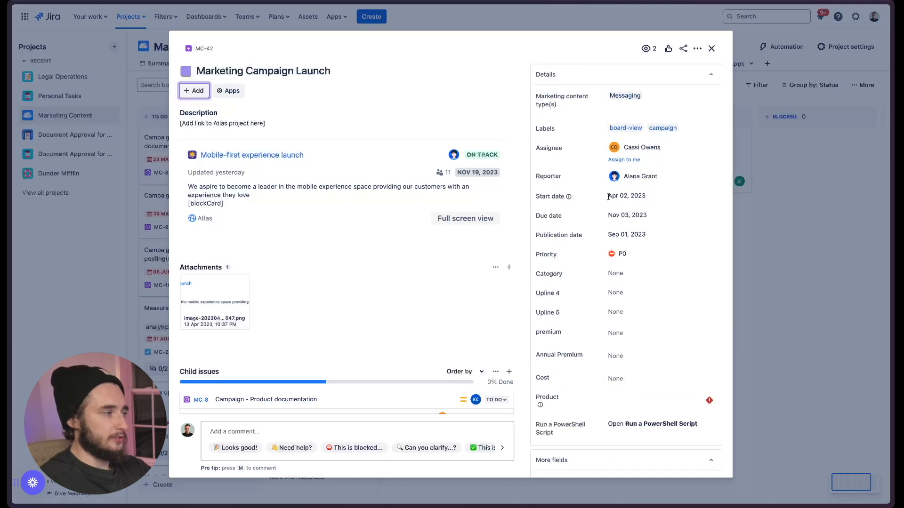
scroll(655, 197, down, 10)
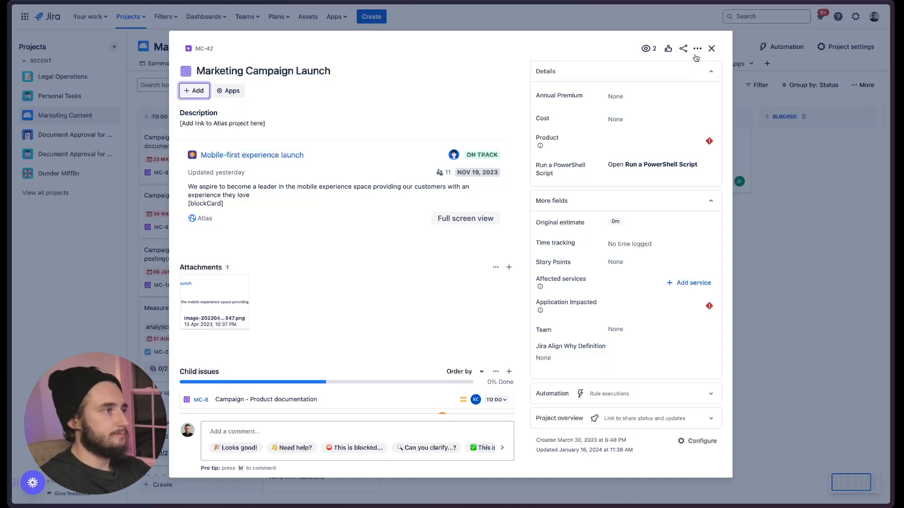
click(710, 48)
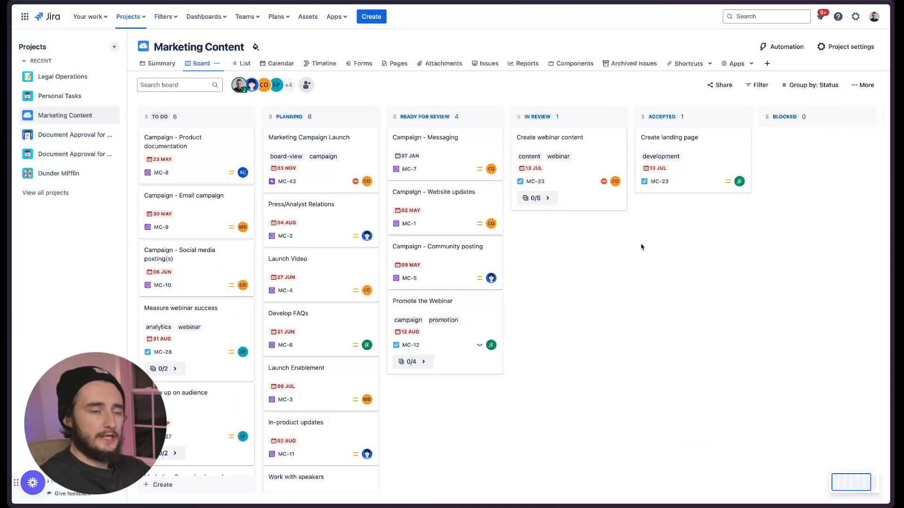
Step: Check the Product field on the Create webinar content issue and close the issue
click(572, 145)
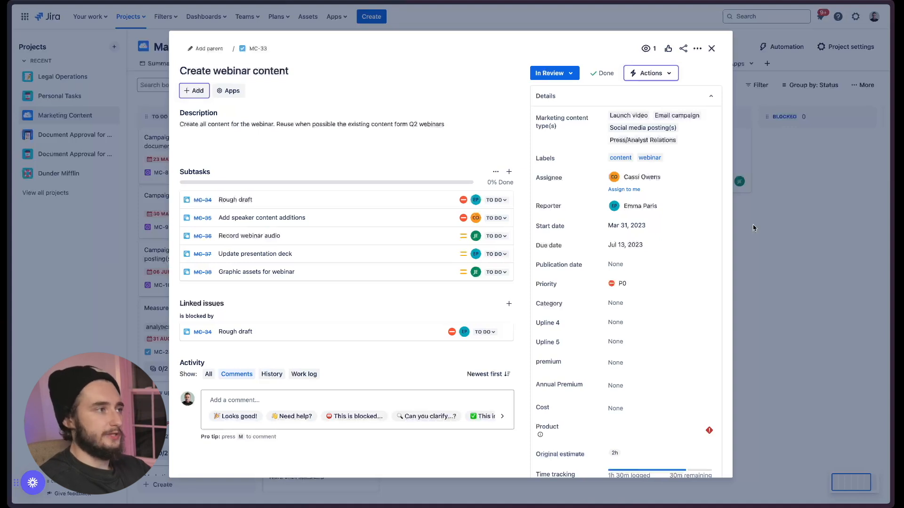
click(711, 48)
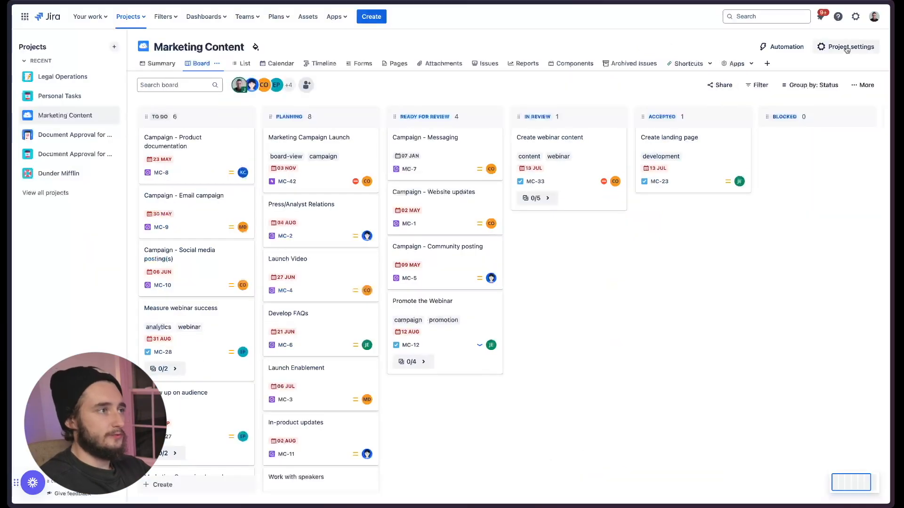
Step: Open the custom fields list in Jira's issue administration and filter it for "product"
click(855, 17)
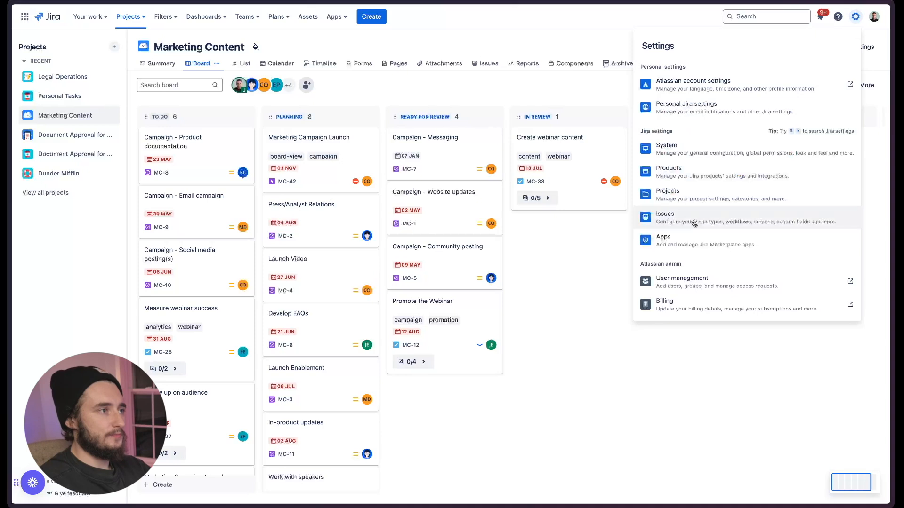
click(648, 218)
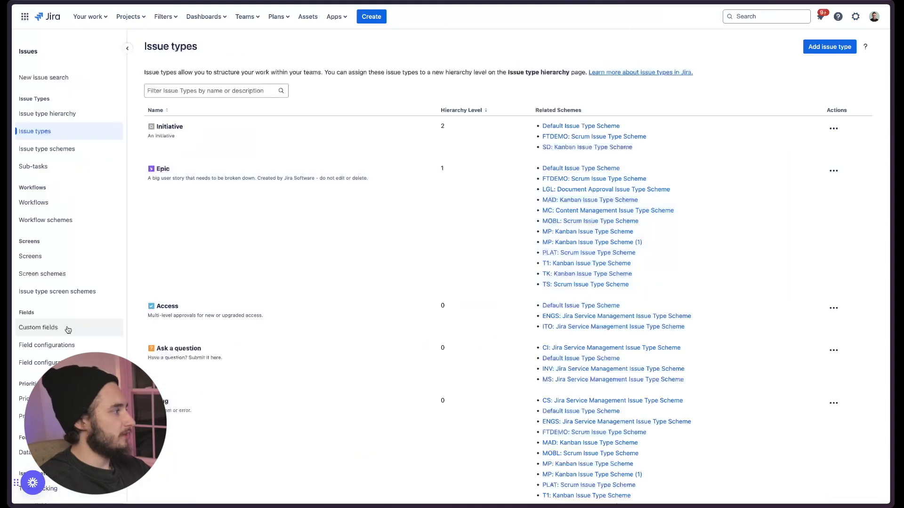
click(66, 327)
click(225, 93)
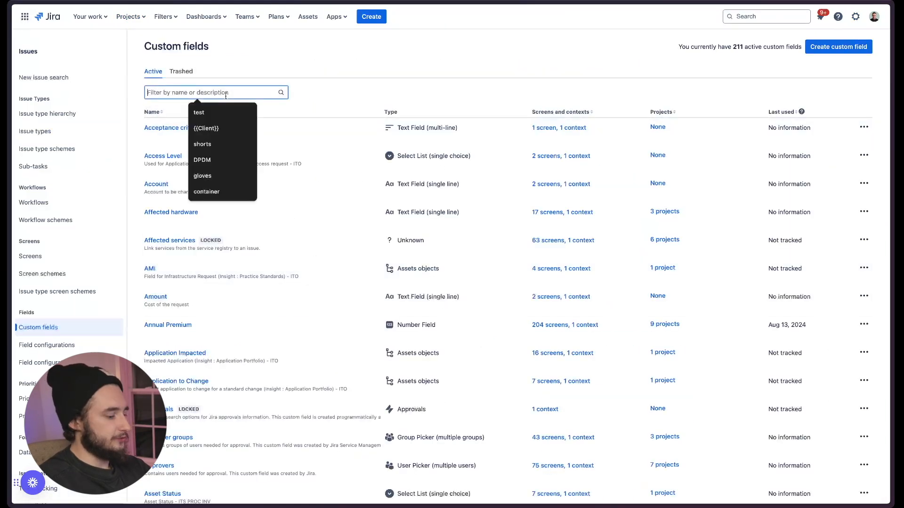
text(prod)
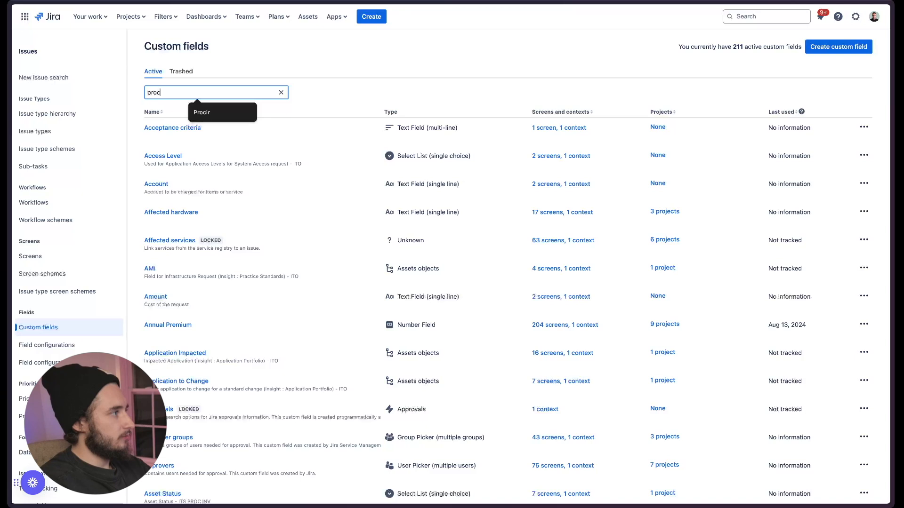
text(uct)
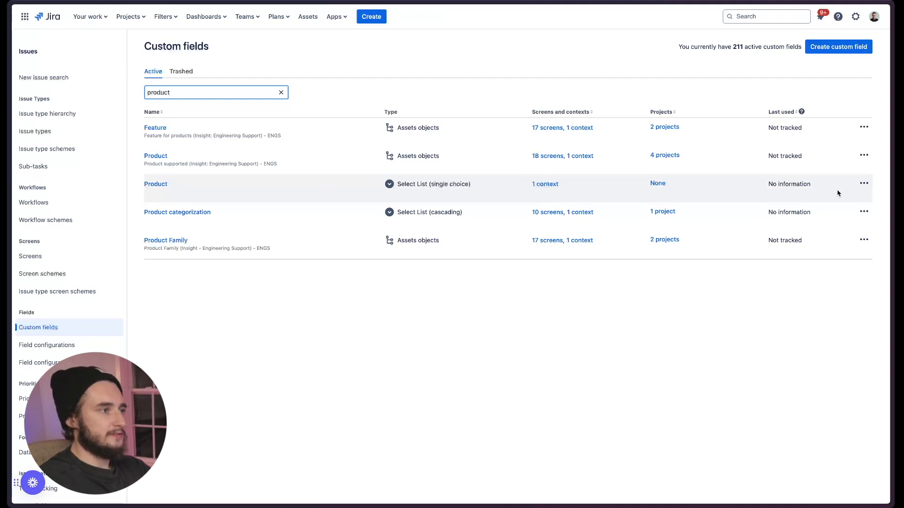
Step: Rename the single-choice Product custom field as "Marketing Product" and give it the description "Product field for marketing."
click(864, 186)
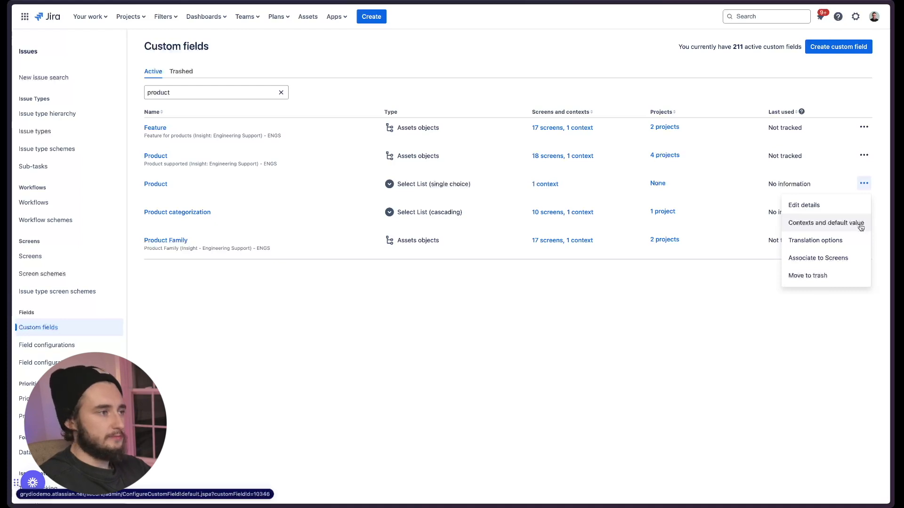
click(842, 206)
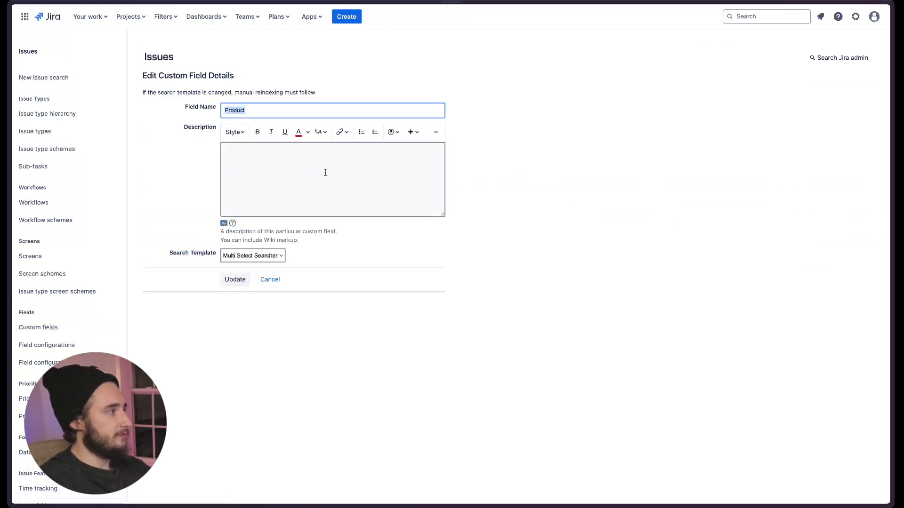
click(274, 110)
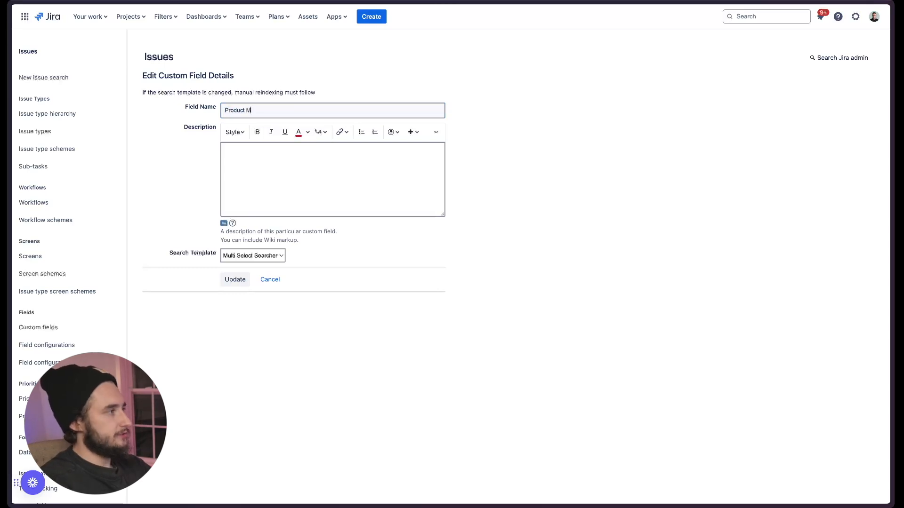
key(ctrl+a)
text(Market)
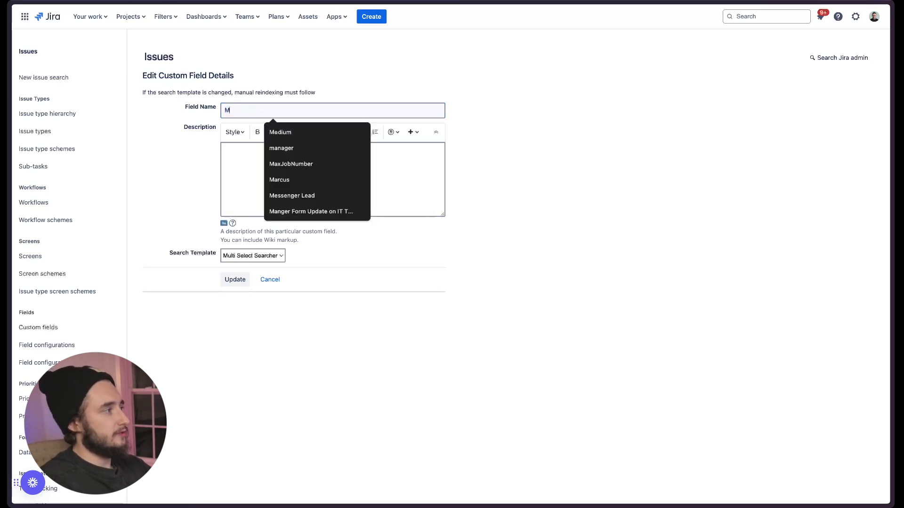
text(ing Product)
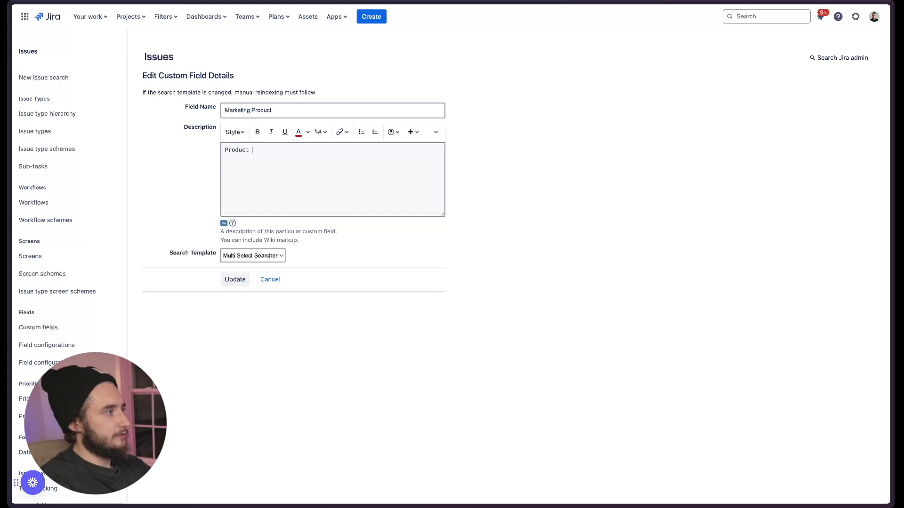
text(marketing.)
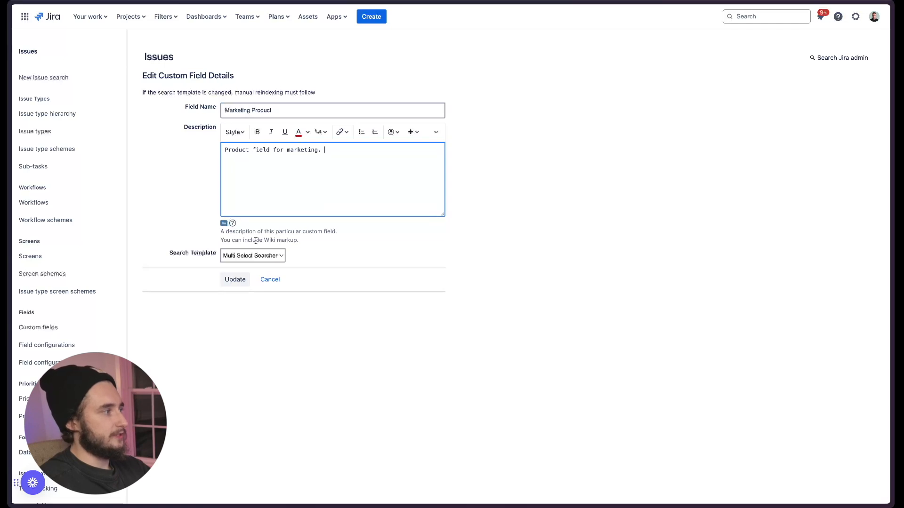
click(248, 281)
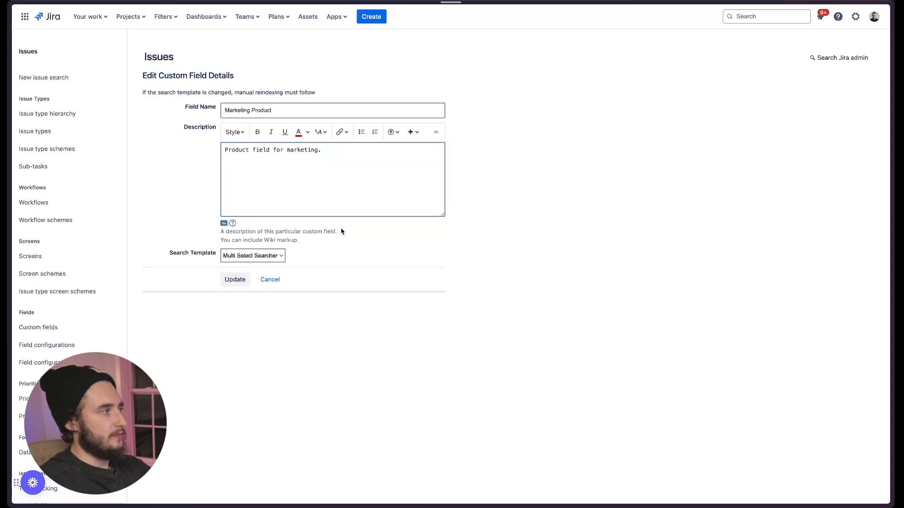
Step: Filter the custom fields for "marketing" and open the contexts and default value configuration of Marketing Product
click(202, 92)
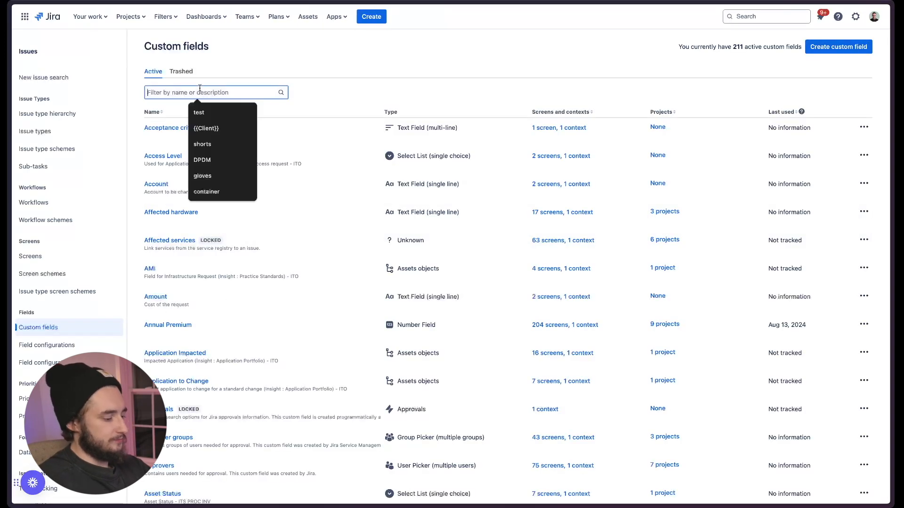
text(marketing)
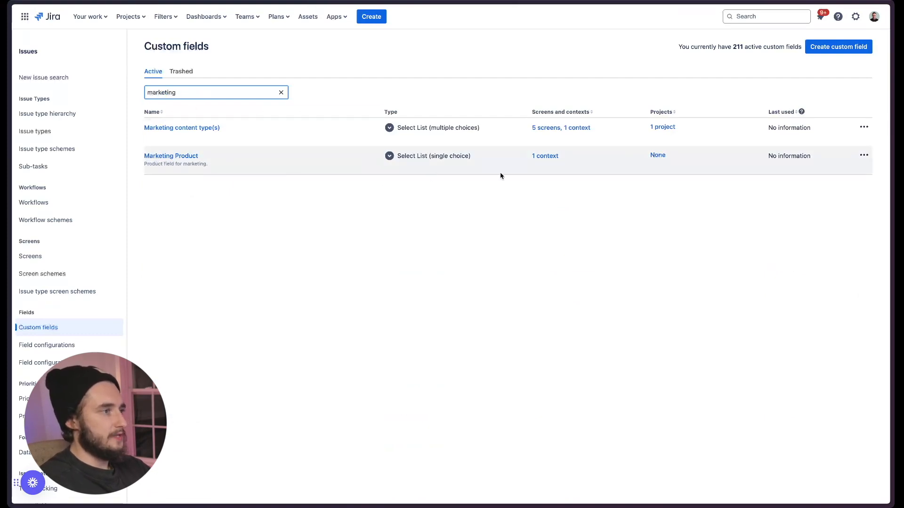
click(865, 156)
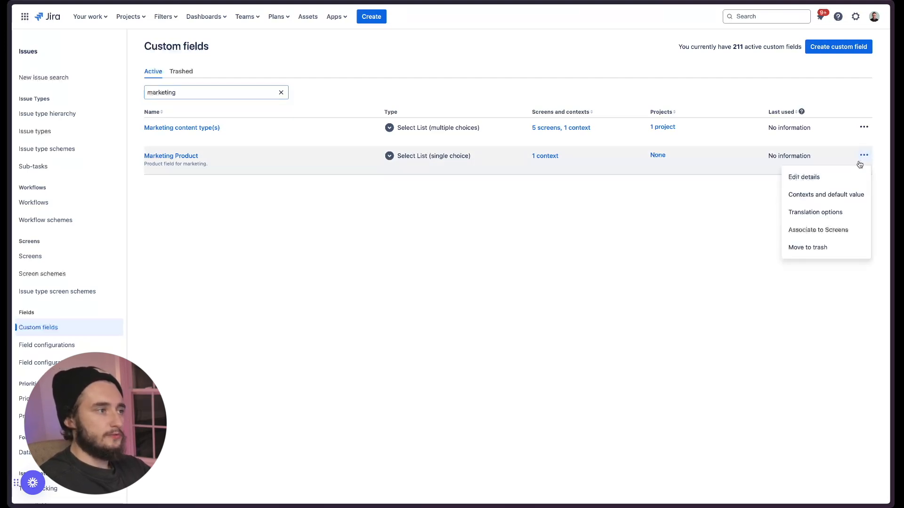
click(846, 198)
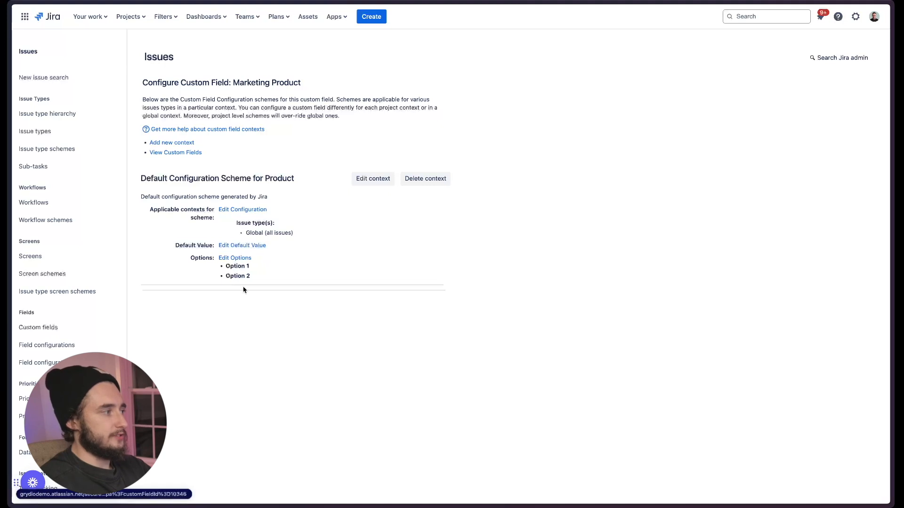
Step: Add "Option 3" to the Marketing Product field's options and return to its configuration
click(241, 260)
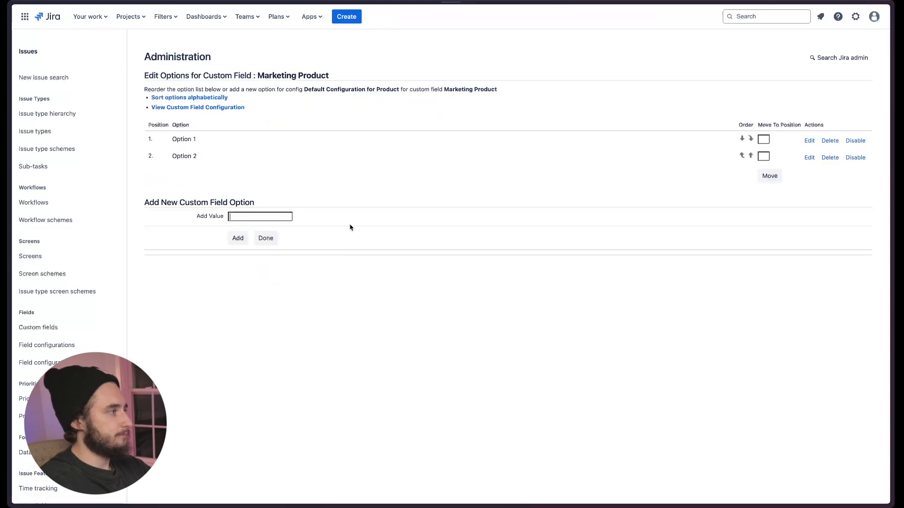
click(286, 217)
text(Option 3)
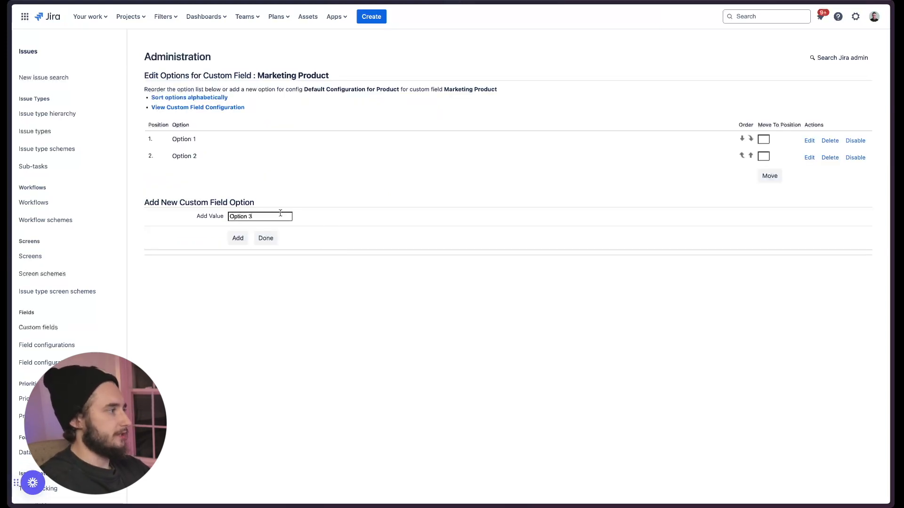
click(237, 238)
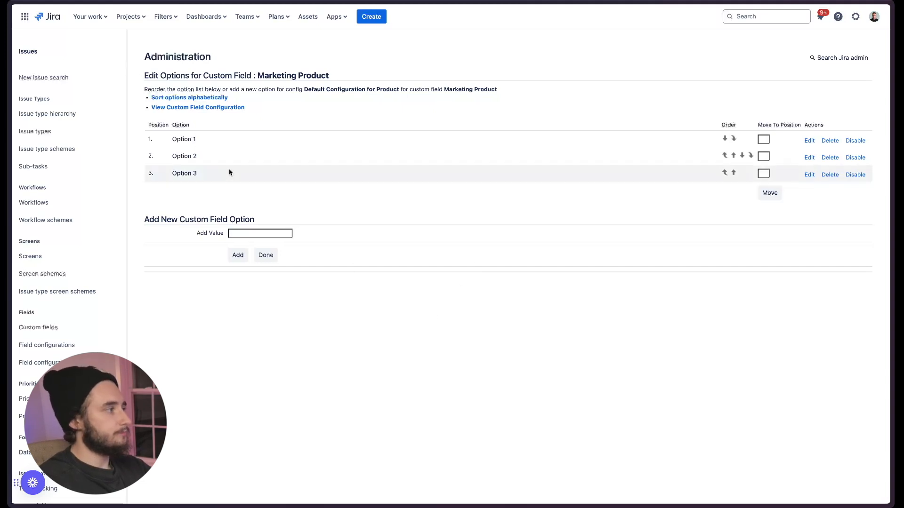
click(266, 255)
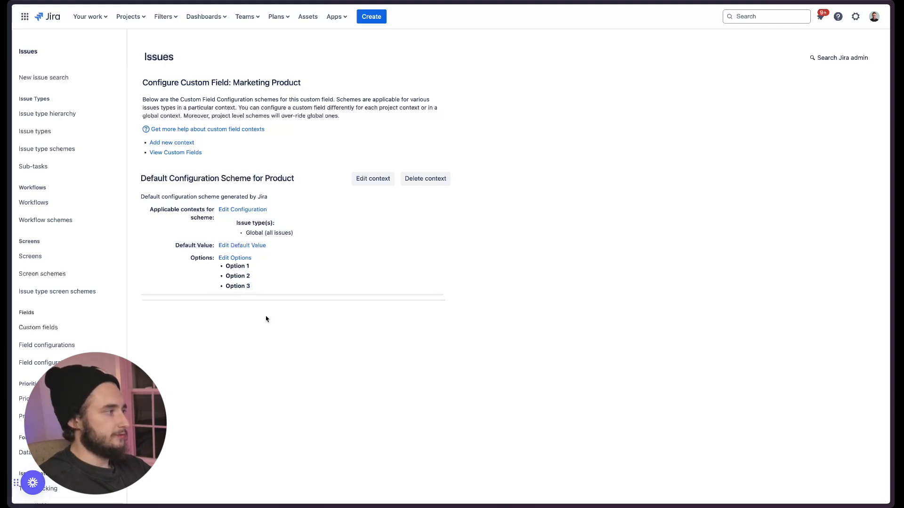
Step: Set the default value of the Marketing Product field to Option 1
click(243, 248)
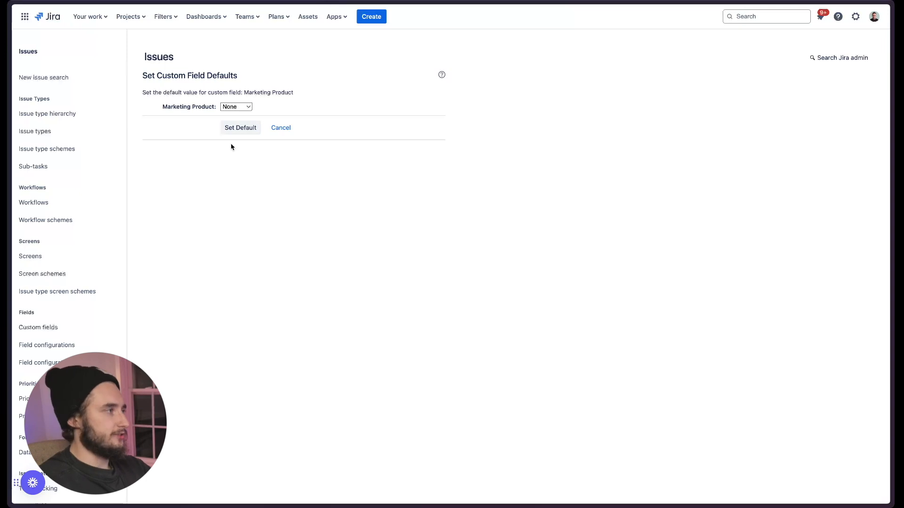
click(248, 107)
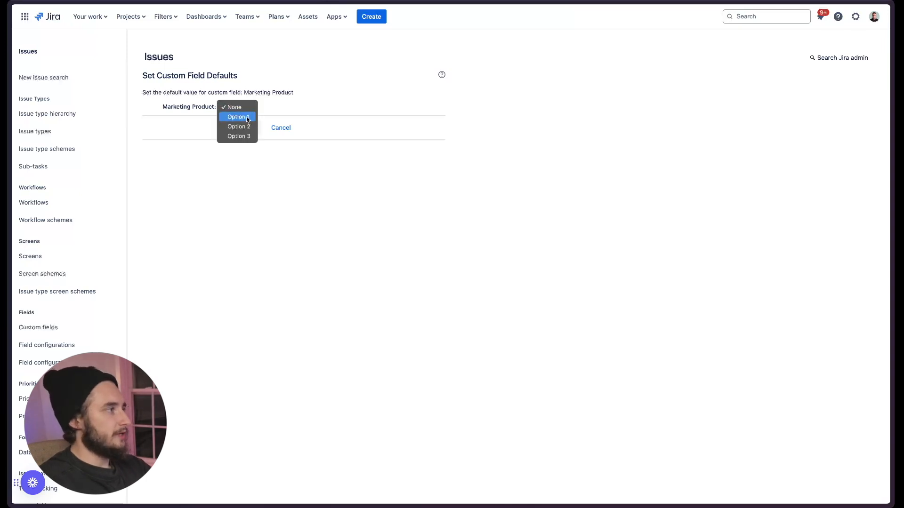
click(248, 117)
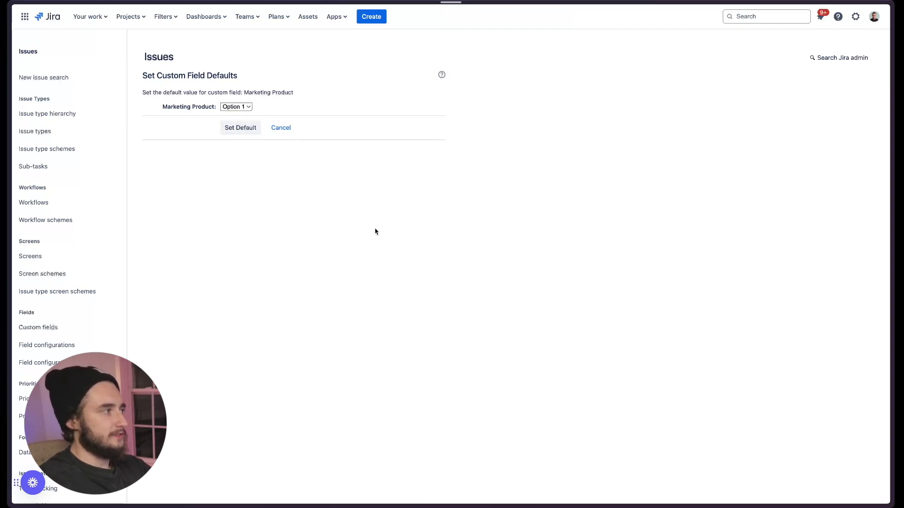
click(241, 128)
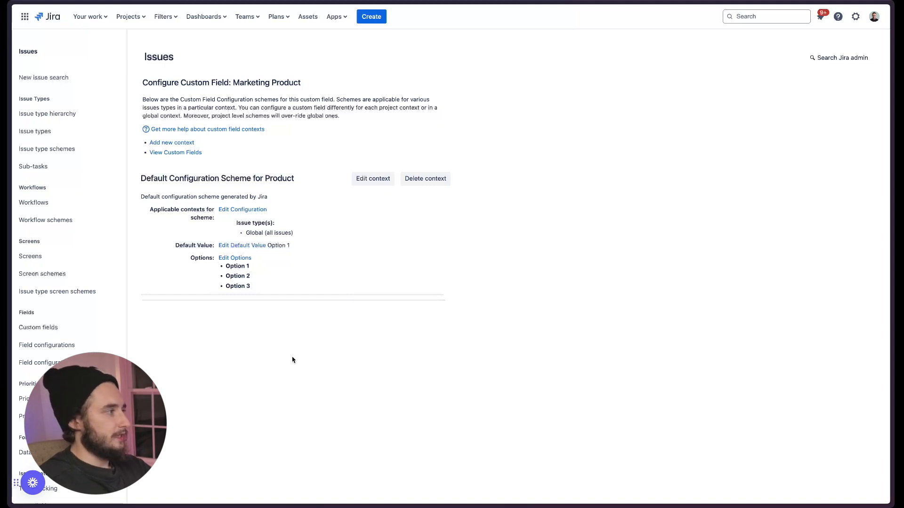
Step: From the Create webinar content issue, configure the issue layout to show Marketing Product below Reporter in the context fields, and save it
click(131, 16)
key(Escape)
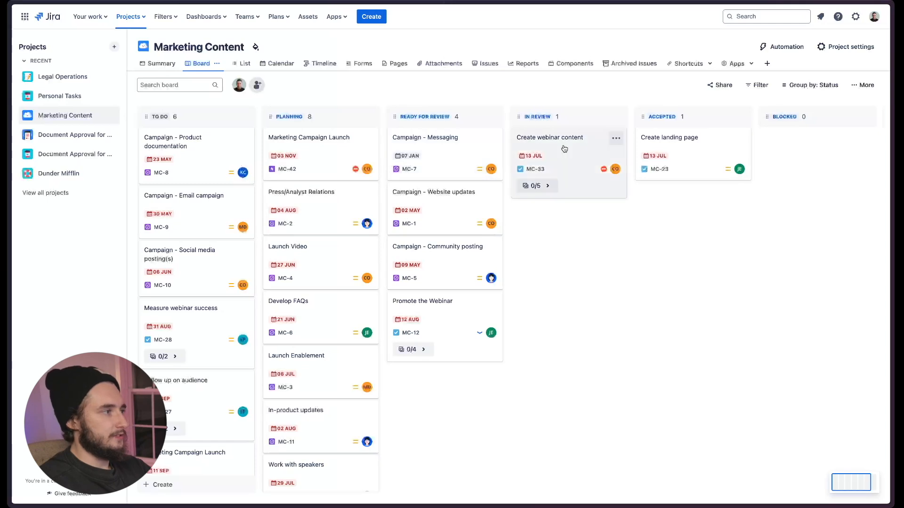
click(564, 146)
scroll(619, 278, down, 5)
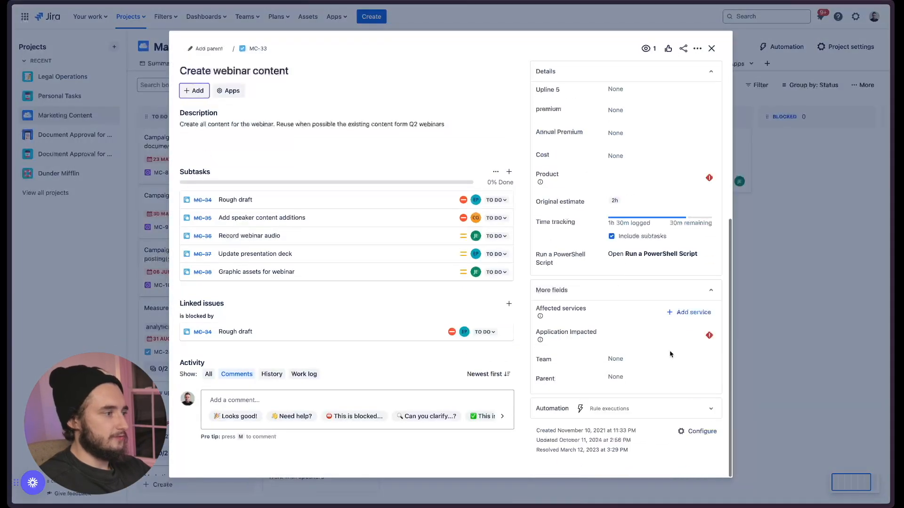
click(701, 432)
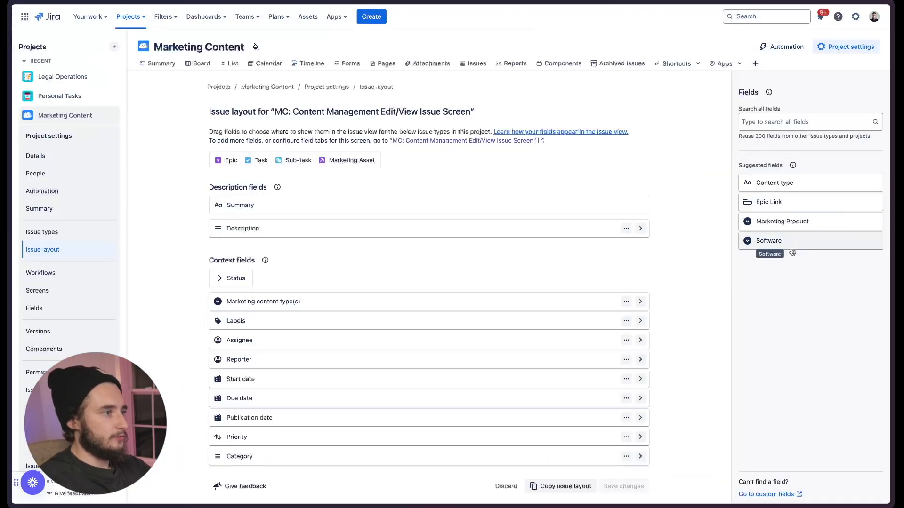
drag(807, 228, 389, 377)
click(611, 486)
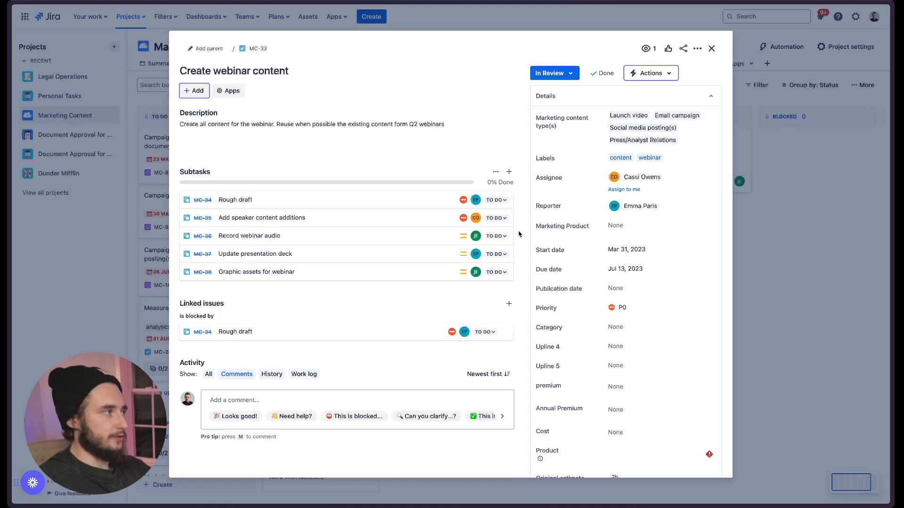
Step: Check the available Marketing Product choices on the Create webinar content issue and close it without selecting one
click(630, 227)
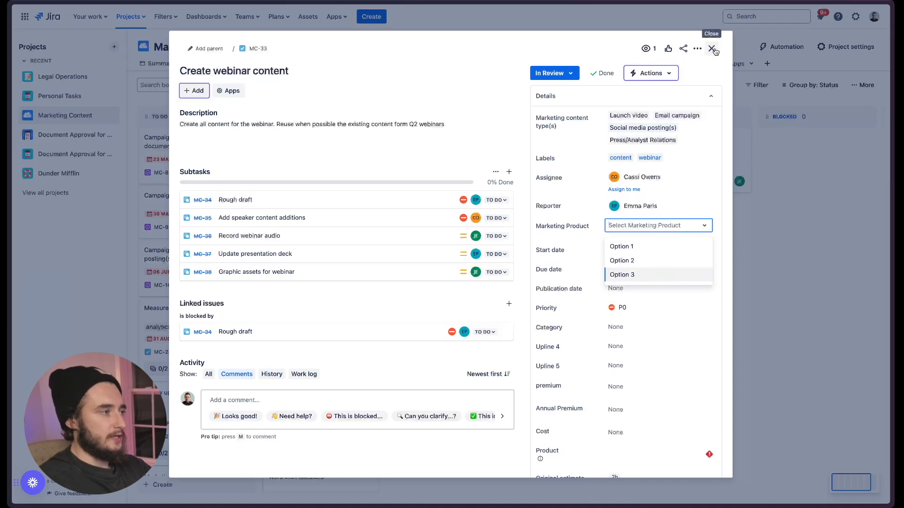
click(533, 43)
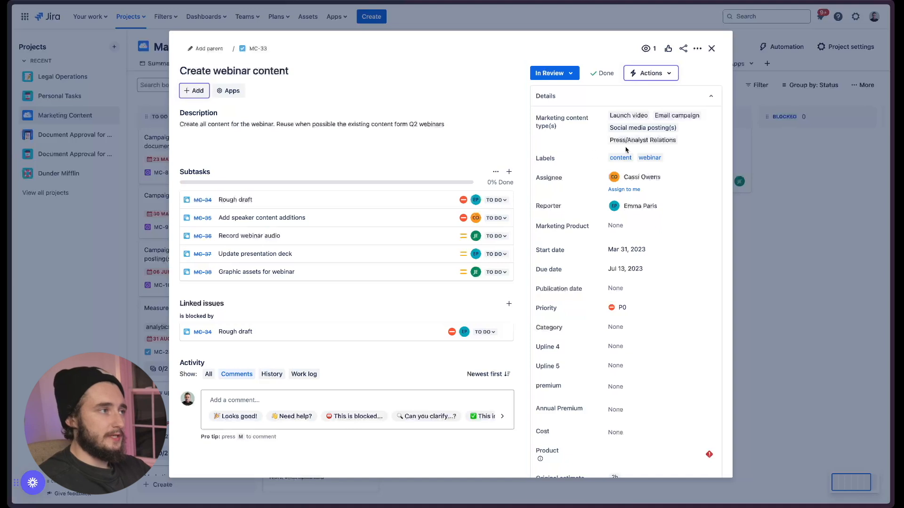
click(710, 48)
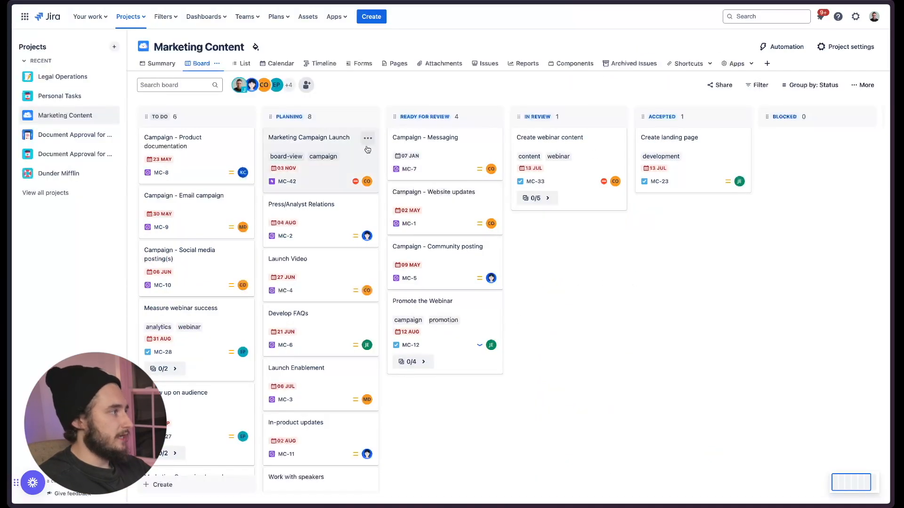
Step: Create a task named "Test" in the To Do column of the Marketing Content board
scroll(320, 282, down, 3)
scroll(198, 376, down, 2)
click(190, 482)
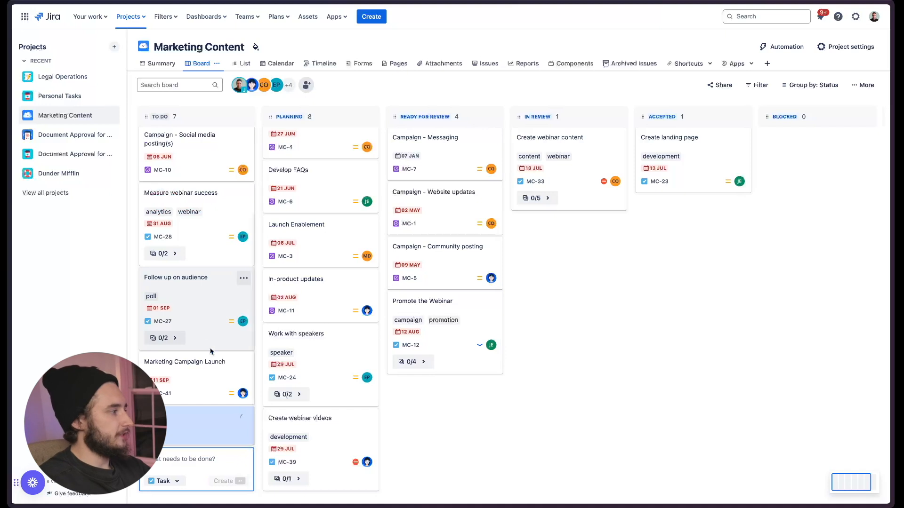
Step: Open the Test issue and set its Marketing Product to Option 3
click(184, 422)
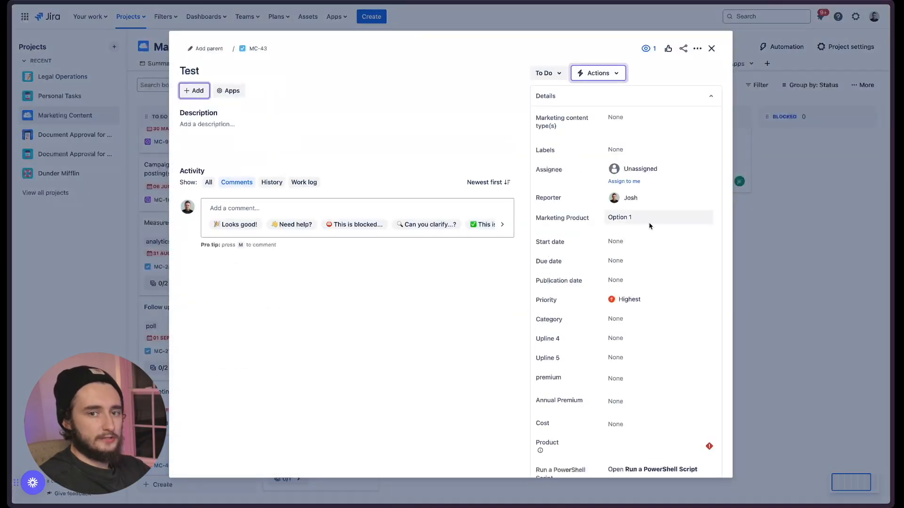
click(643, 223)
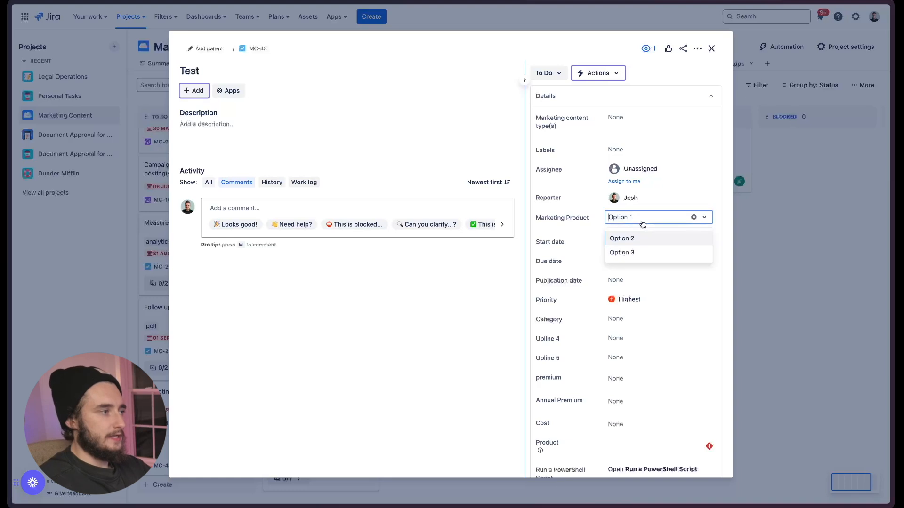
click(644, 255)
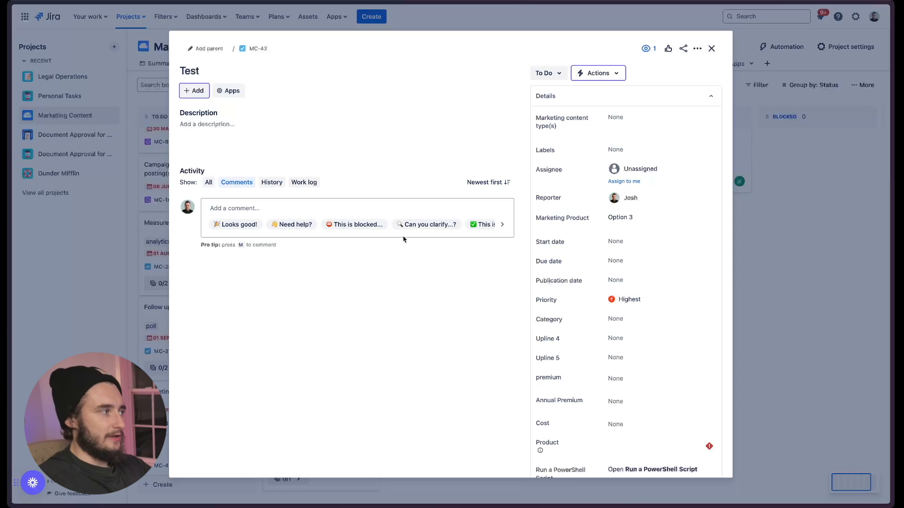
Step: Review the change history of the Test issue and close the issue
click(272, 182)
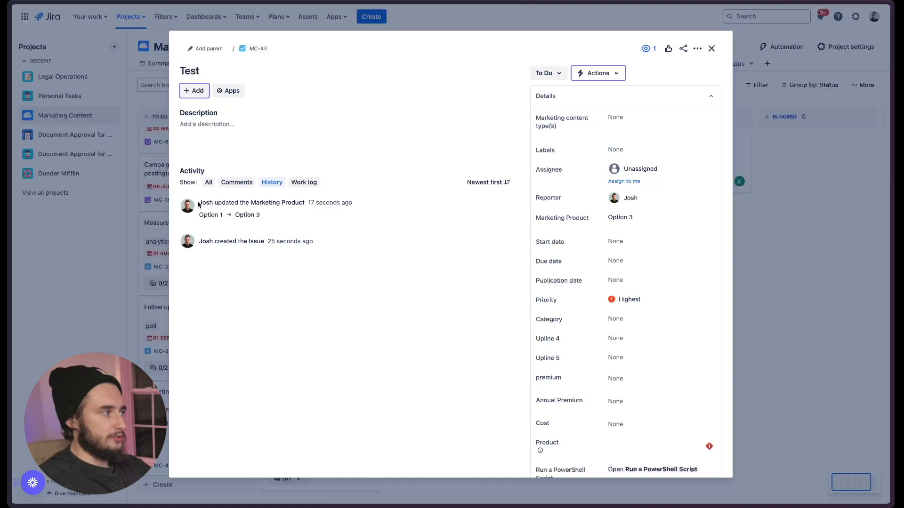
drag(198, 204, 213, 204)
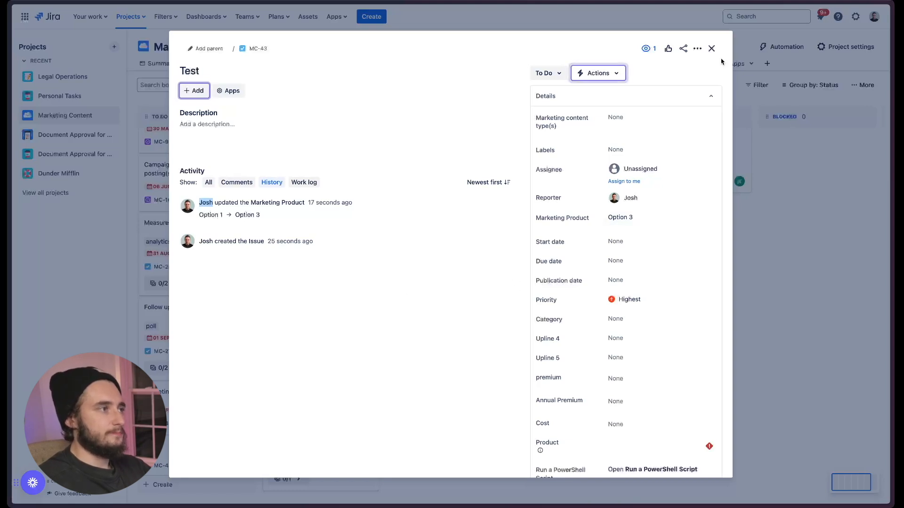
click(711, 48)
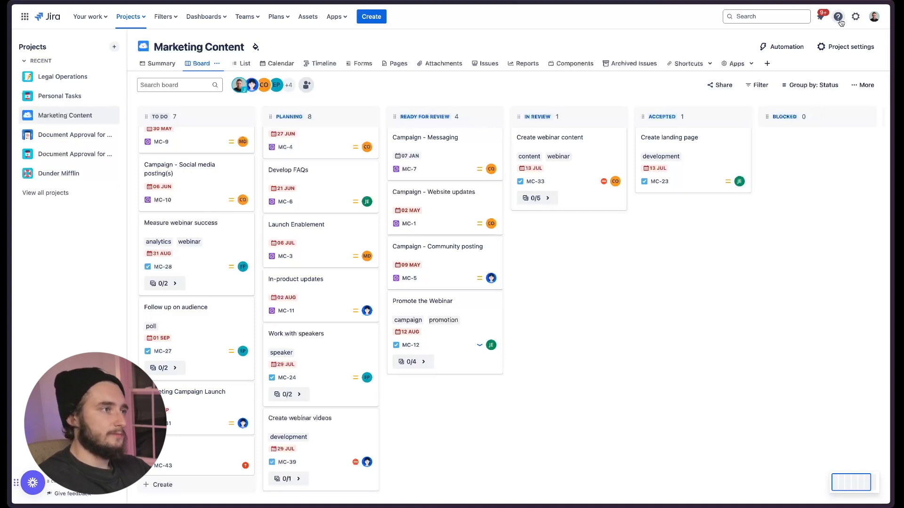
Step: Filter the custom fields in the issue administration by "product" and open the contexts and default value of Marketing Product
click(855, 16)
click(713, 225)
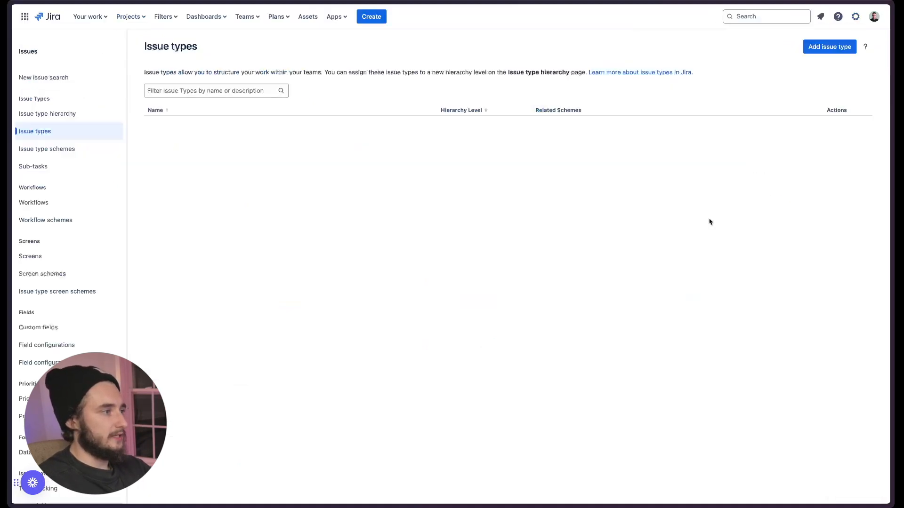
click(66, 327)
click(231, 89)
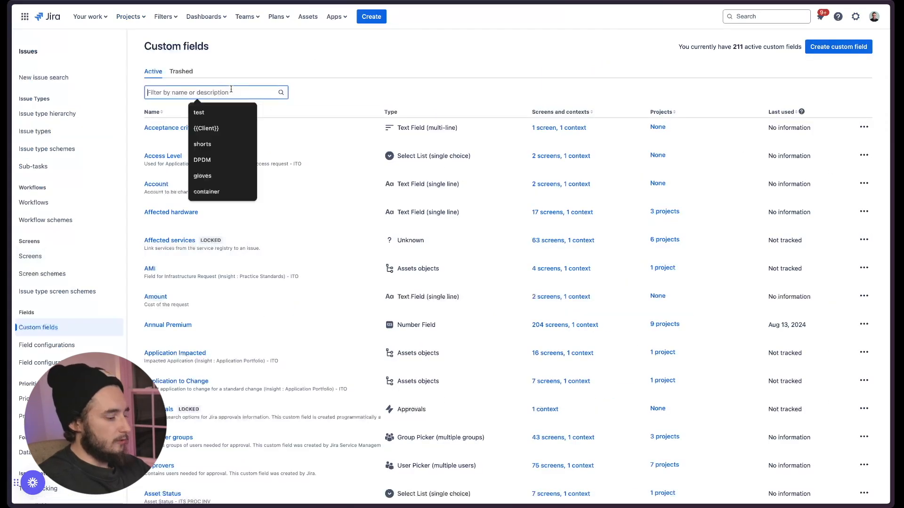
text(product)
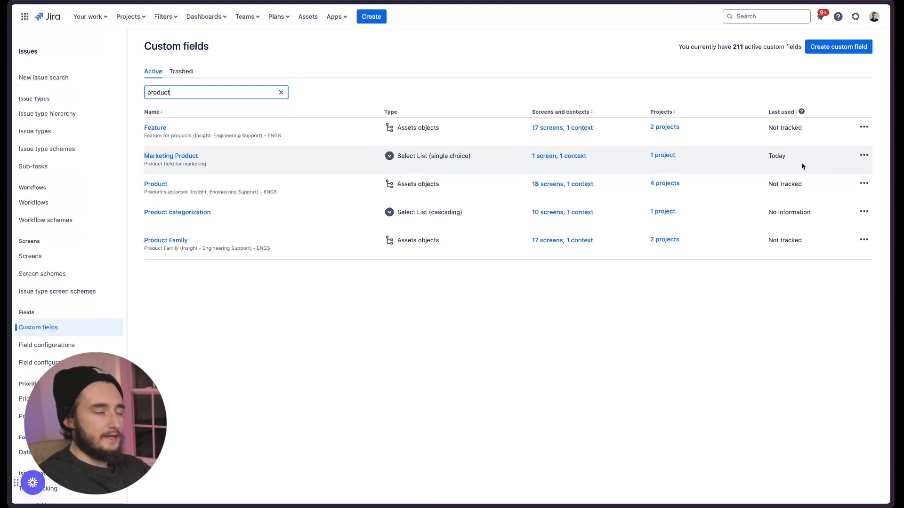
click(864, 155)
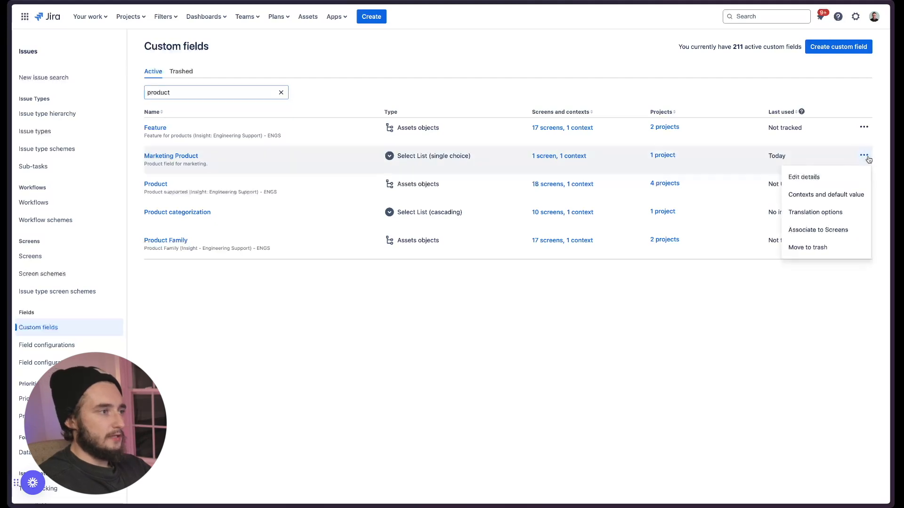
click(849, 195)
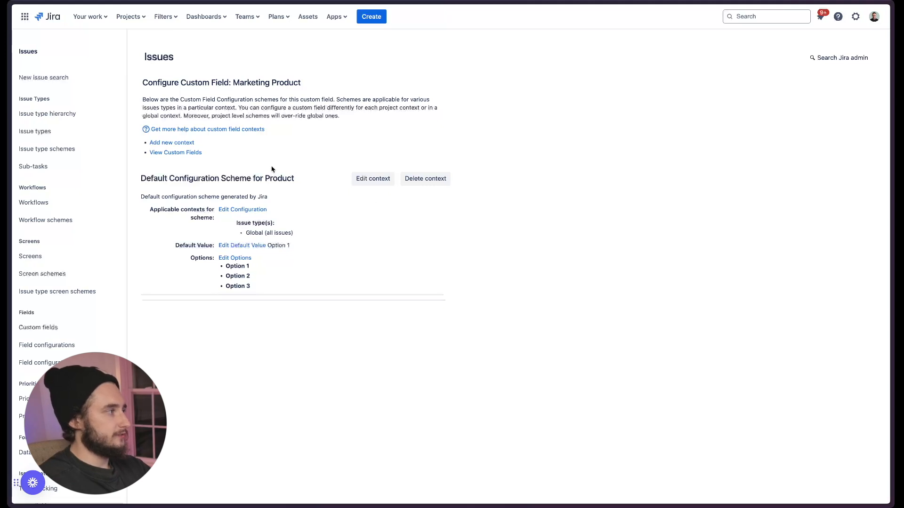
Step: Start a new configuration context for Marketing Product and label it "Context for DM"
click(185, 143)
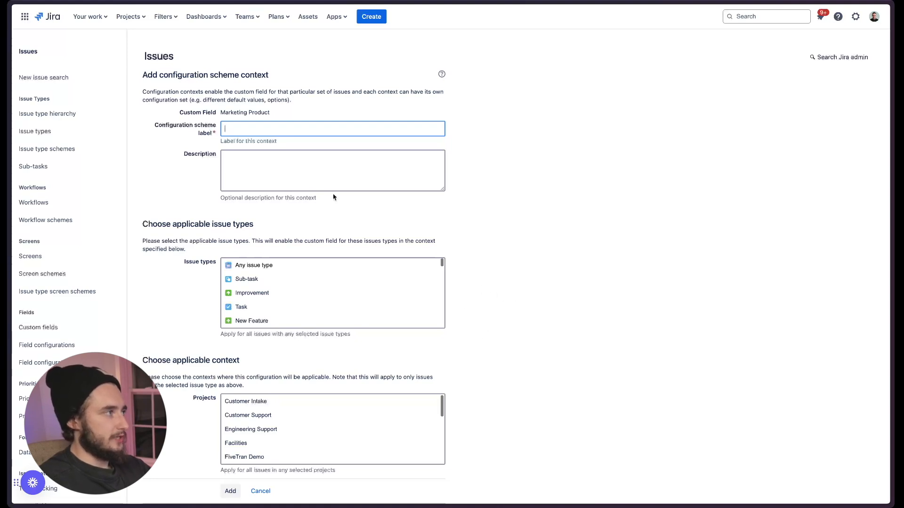
click(142, 17)
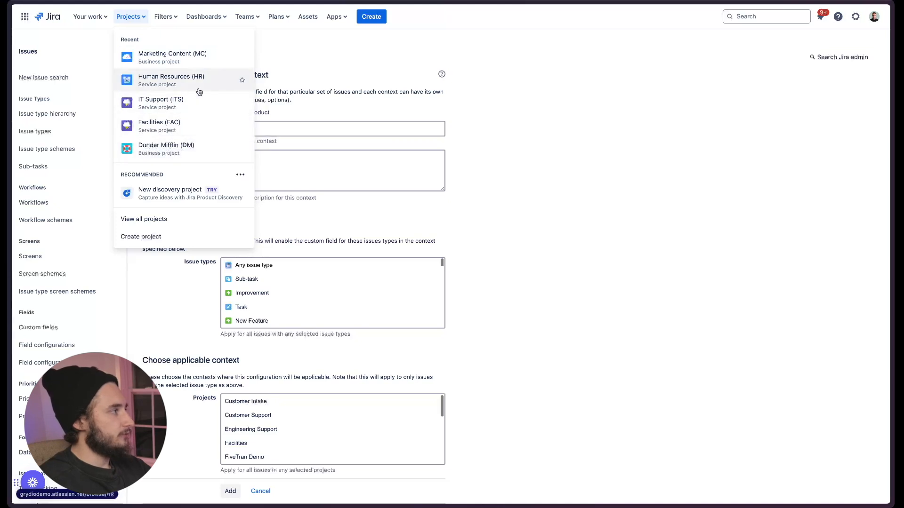
click(594, 296)
click(304, 430)
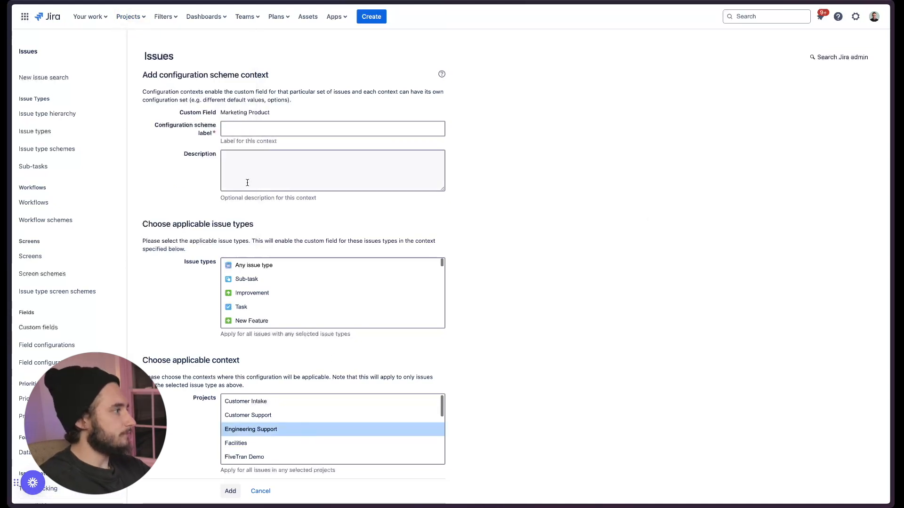
click(243, 134)
text(C)
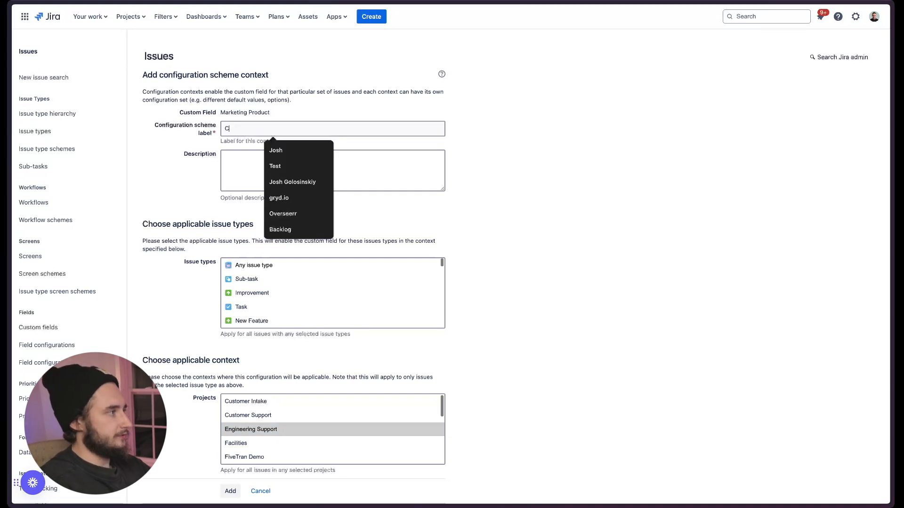
text(ontext for)
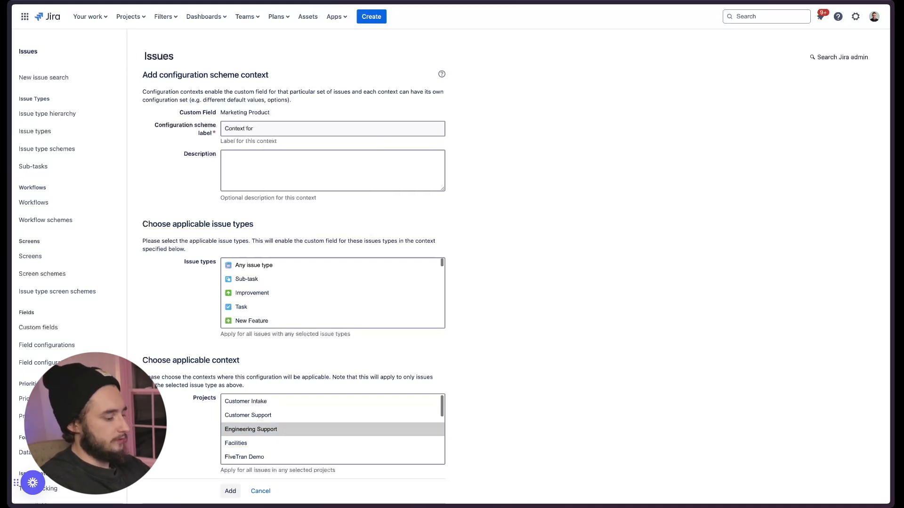
text( DM)
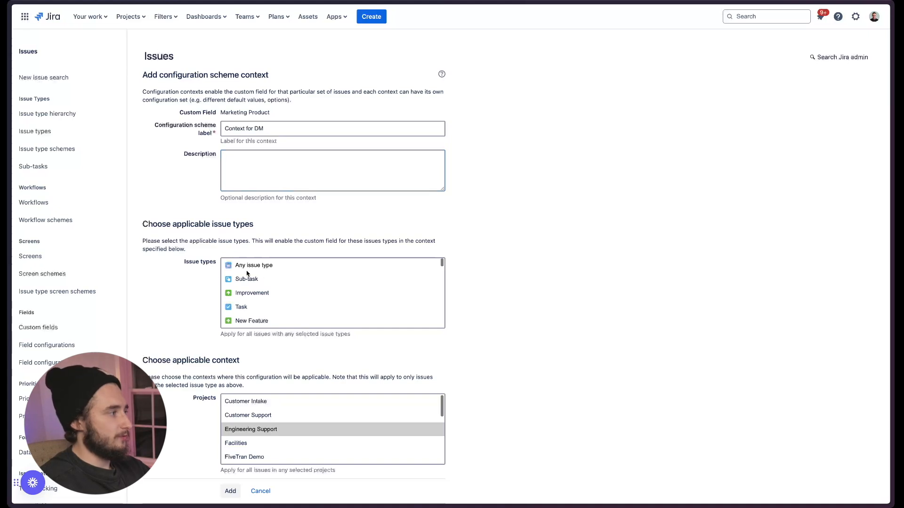
Step: Select Any issue type for the new context and look through its applicable projects for the DM project
click(269, 269)
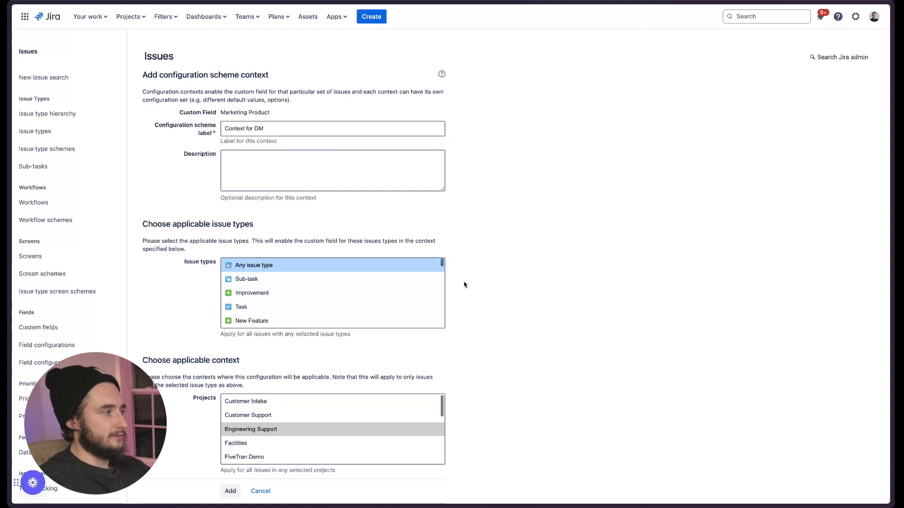
click(441, 414)
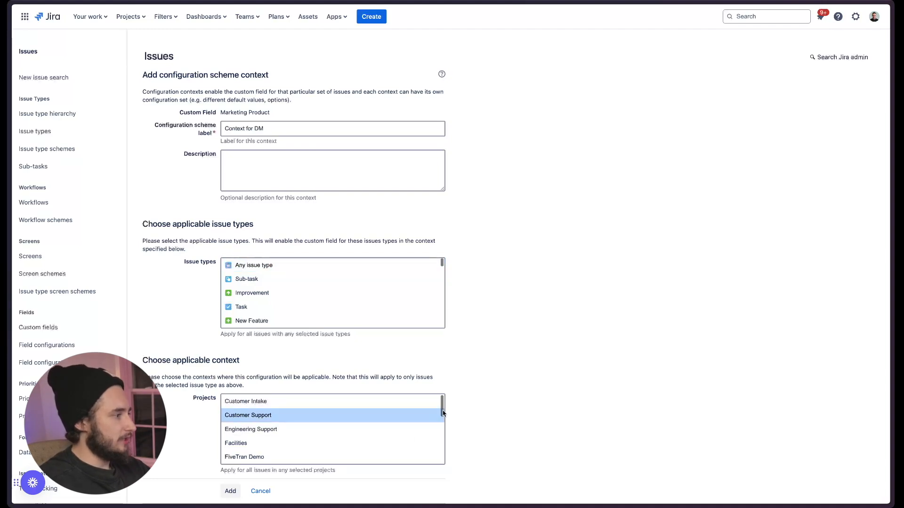
scroll(433, 426, down, 10)
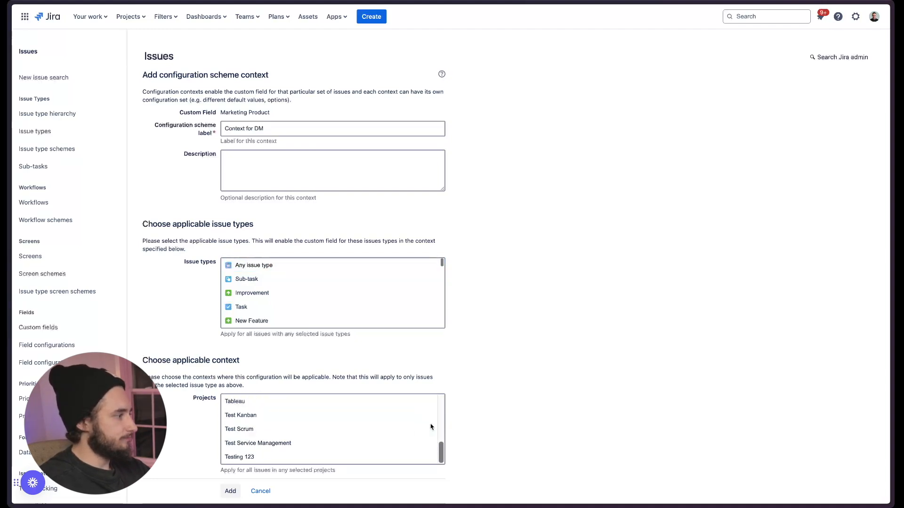
scroll(431, 427, up, 10)
scroll(269, 426, down, 3)
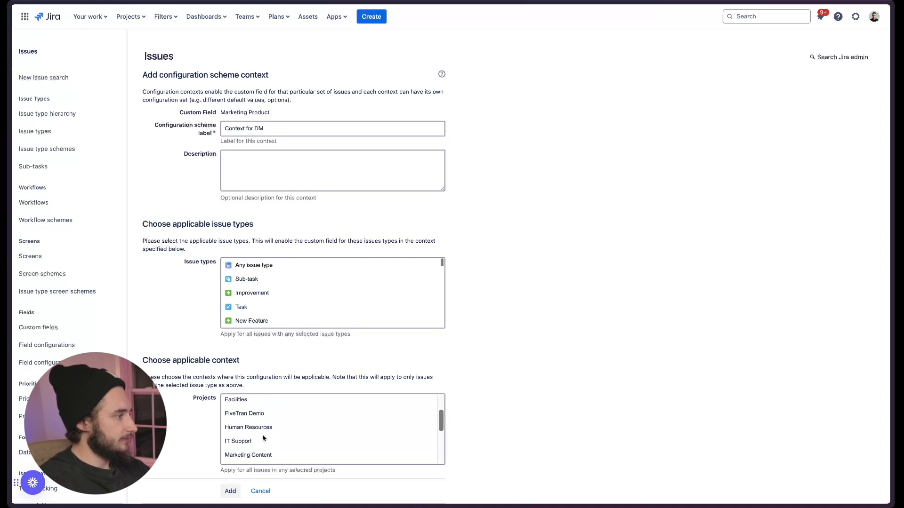
scroll(263, 438, down, 3)
scroll(262, 438, up, 5)
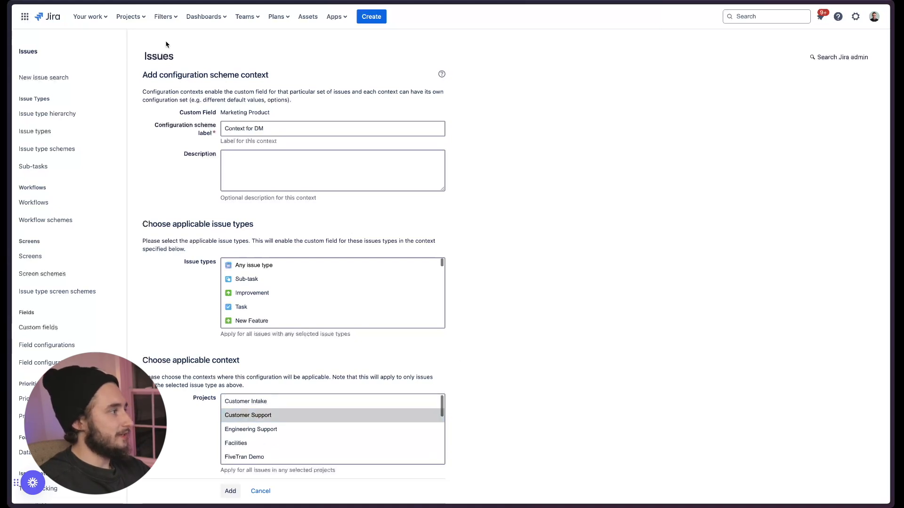
Step: Check the recent projects for a different target and change the context's label to "Context for IT"
click(131, 17)
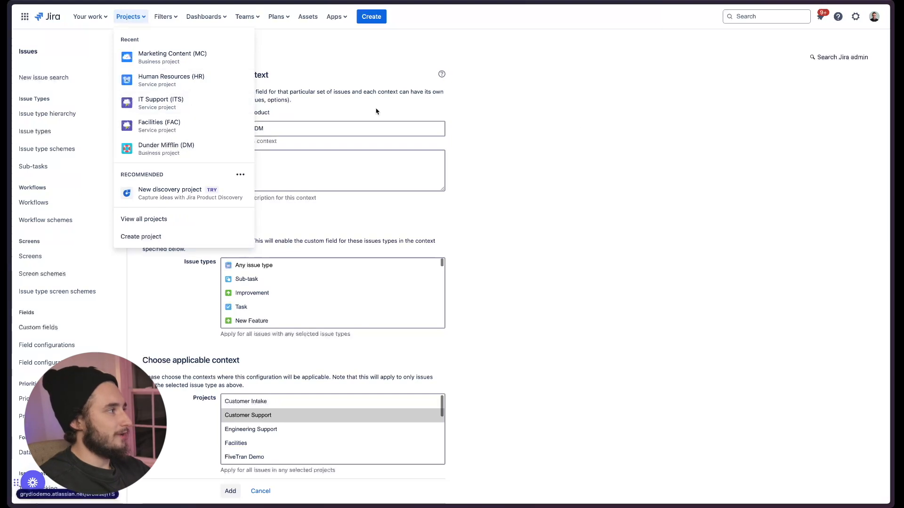
click(507, 142)
key(BackSpace)
key(BackSpace)
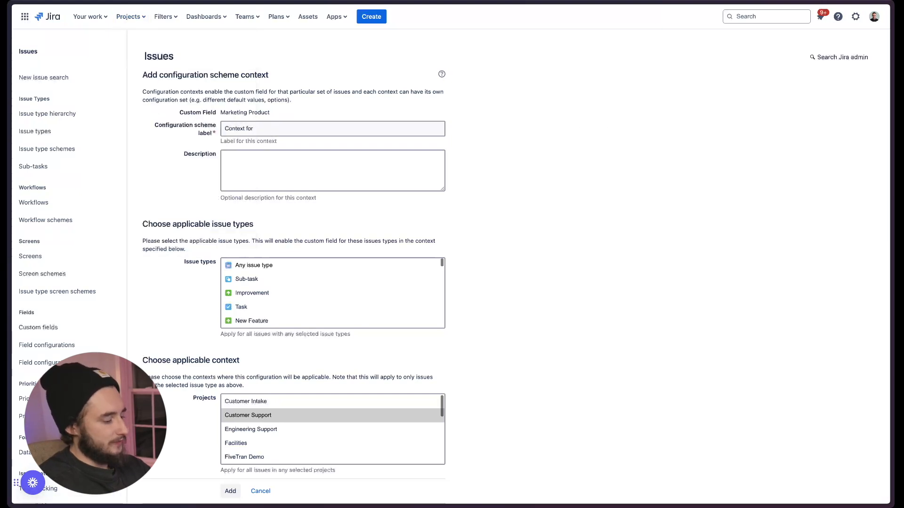
text(IT)
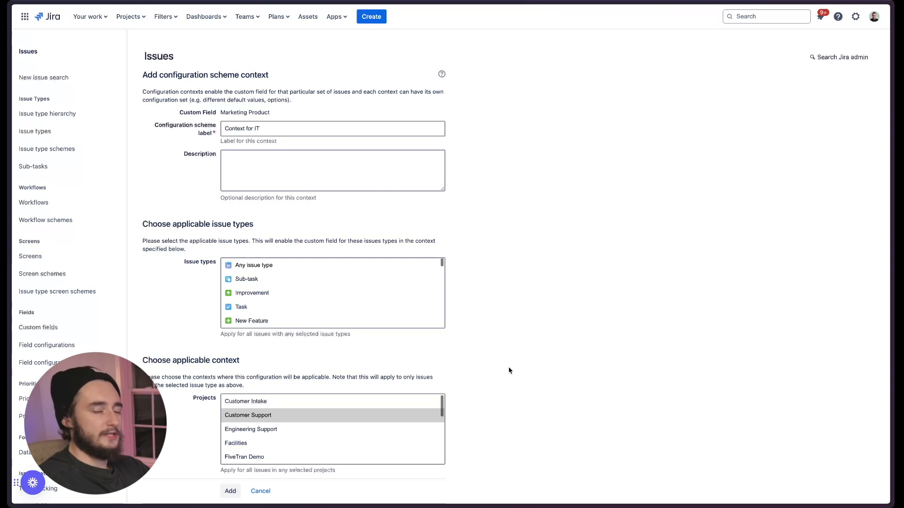
Step: Apply the new context to Any issue type in the IT Support project and add it to the field
click(441, 407)
scroll(424, 424, down, 3)
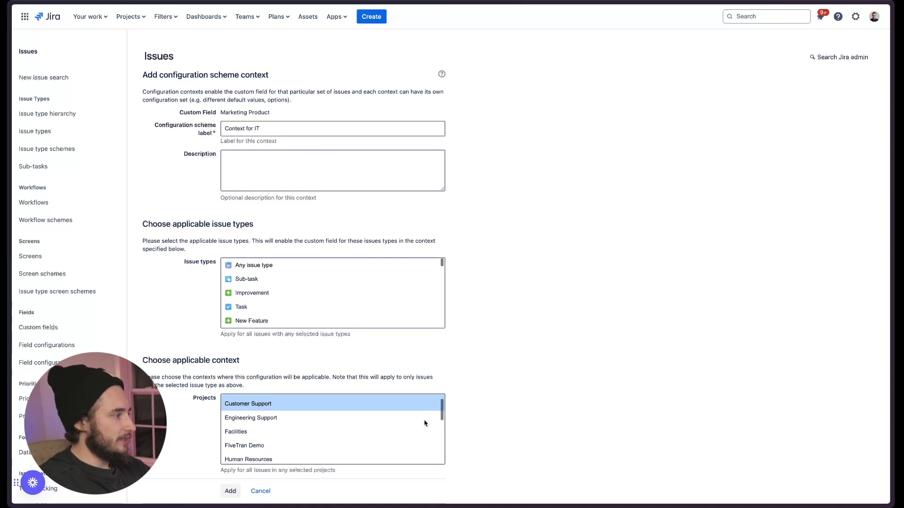
click(320, 445)
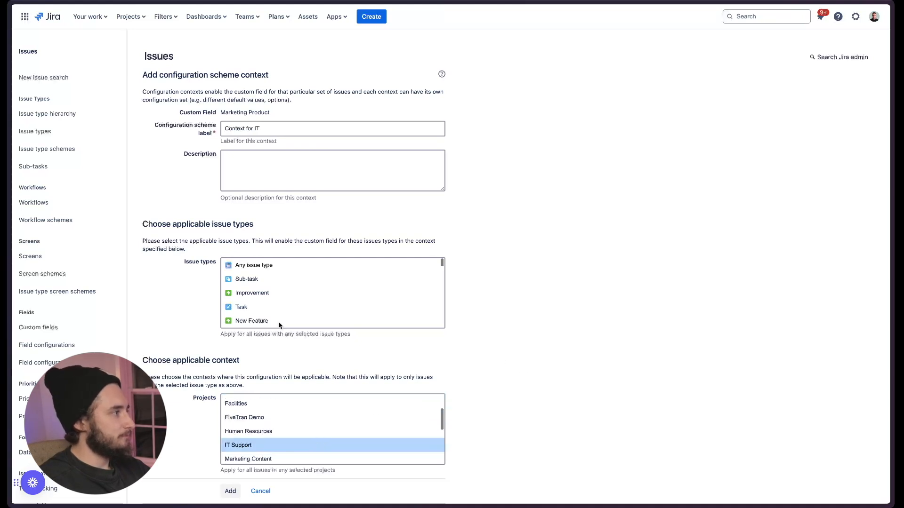
triple_click(303, 128)
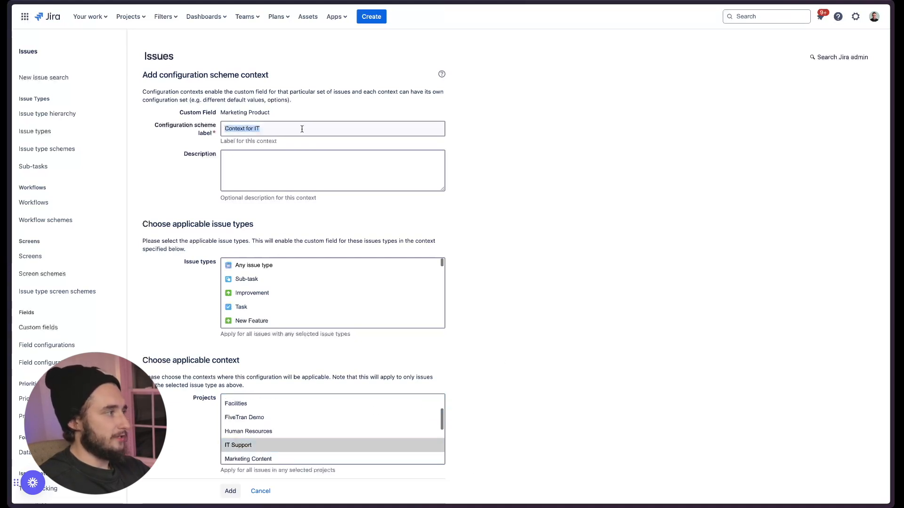
click(264, 266)
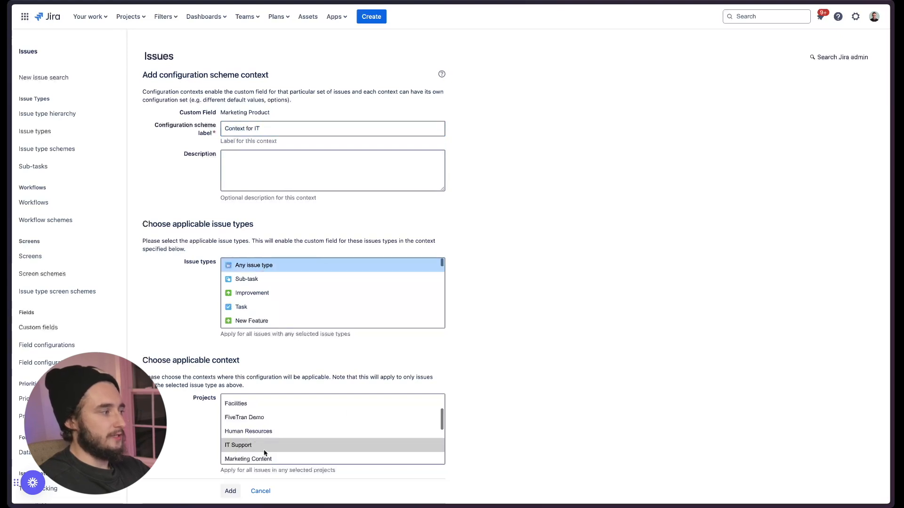
click(237, 492)
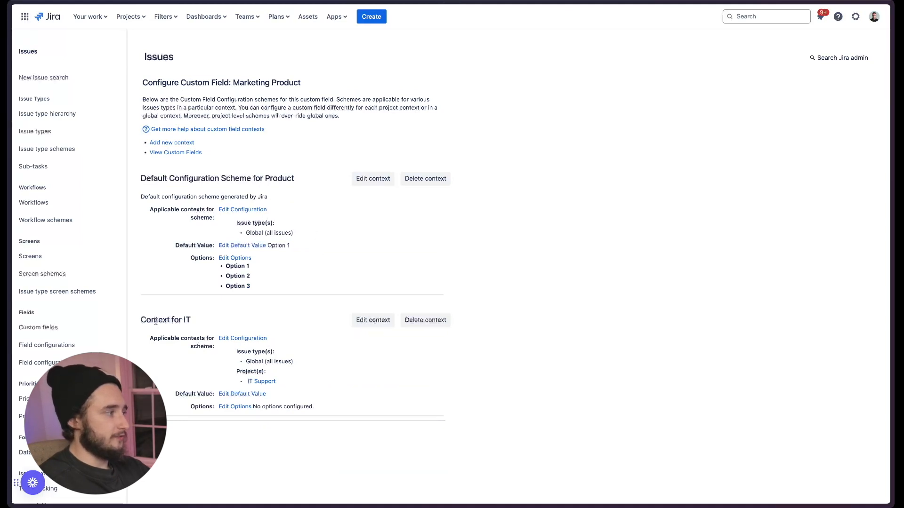
Step: Add Option 1, Option 3 and Option 5 as the choices for Marketing Product's Context for IT and finish editing the options
drag(141, 177, 306, 178)
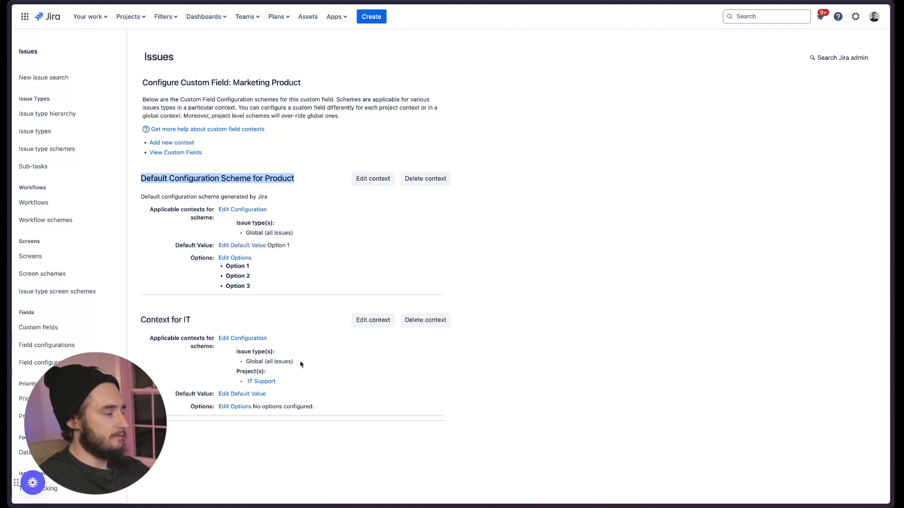
click(233, 408)
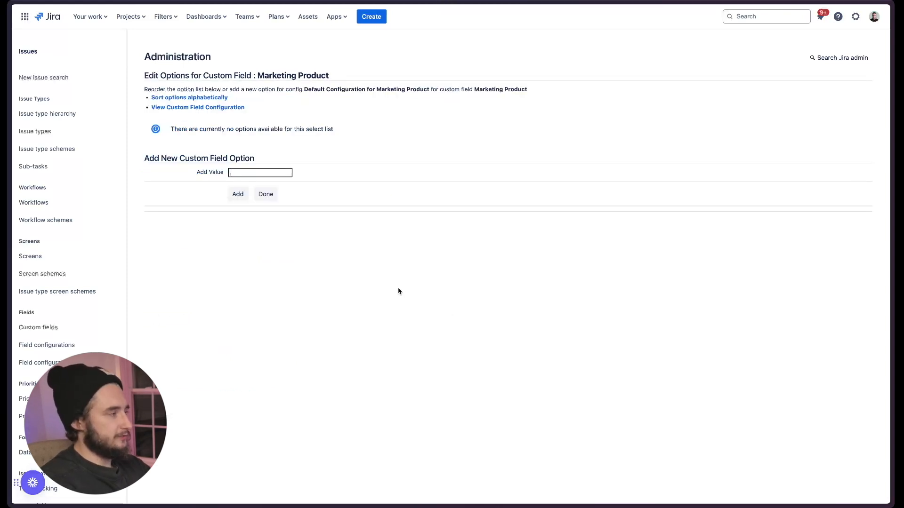
text(Option 1)
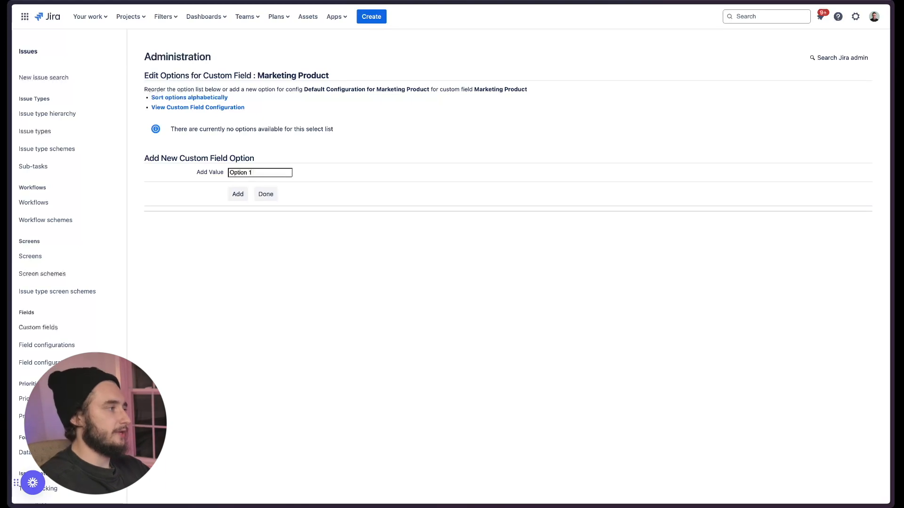
click(239, 195)
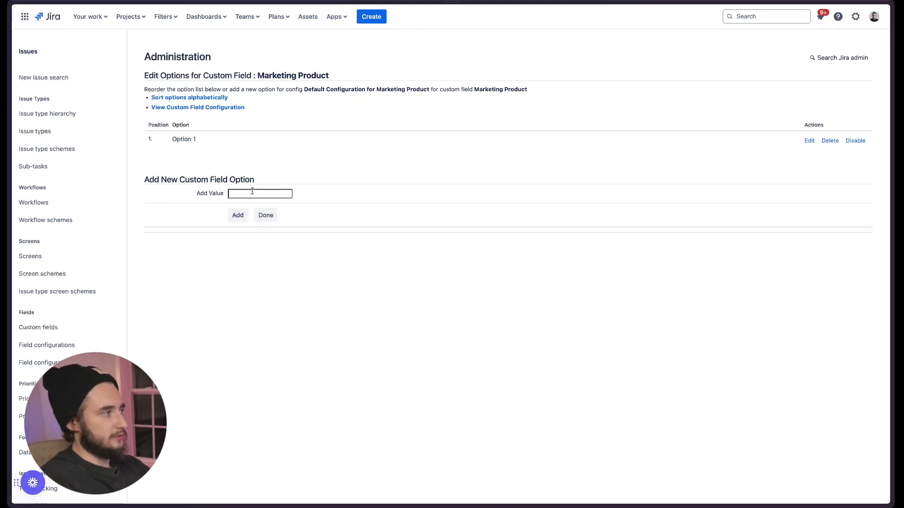
text(Opti)
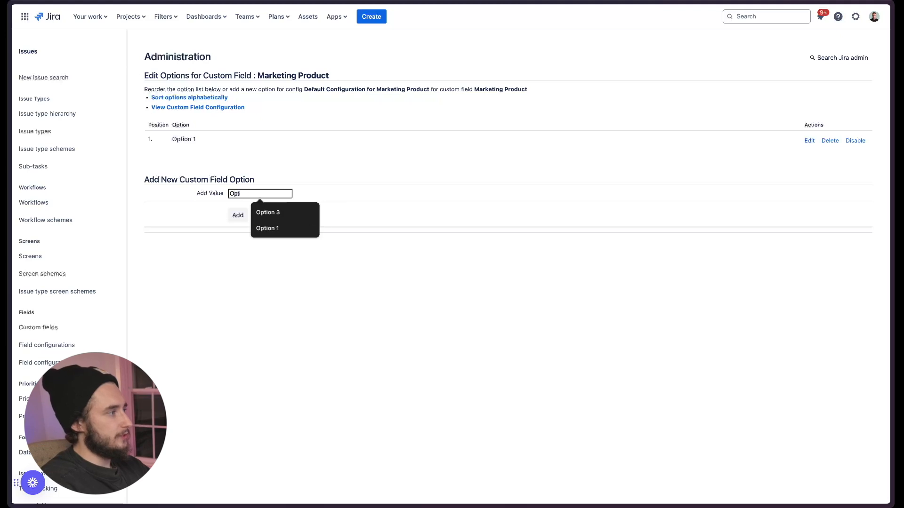
text(onn)
text(3)
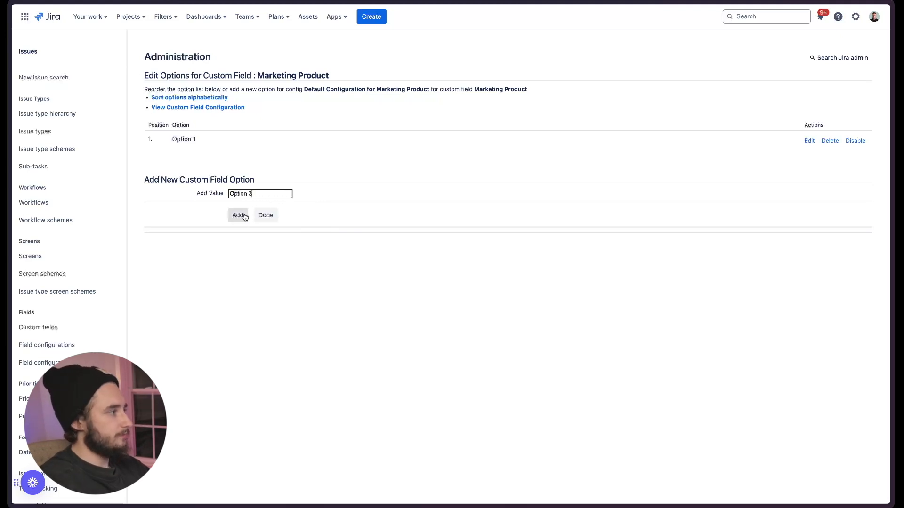
click(242, 216)
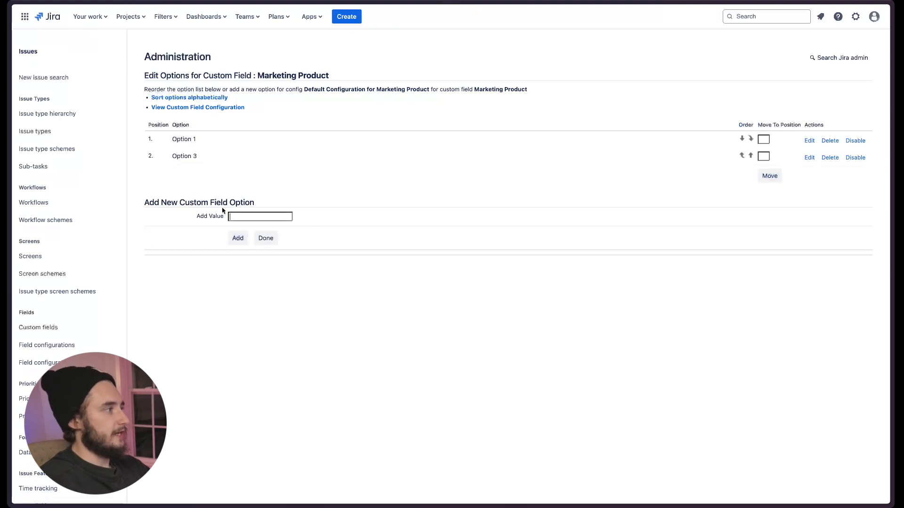
text(Option 5)
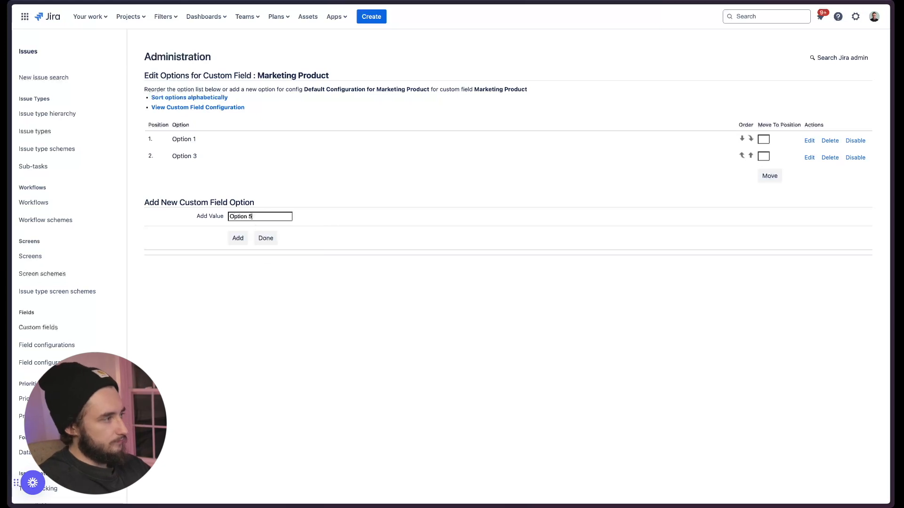
click(242, 238)
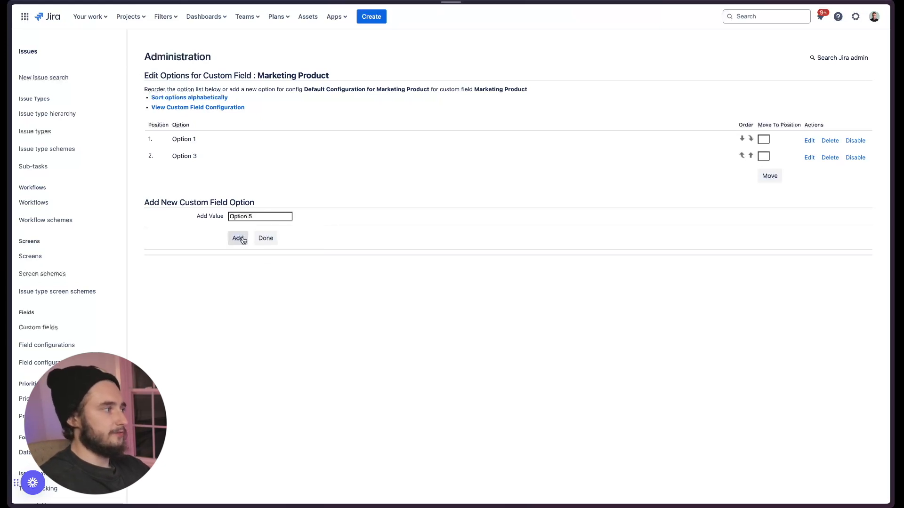
click(270, 255)
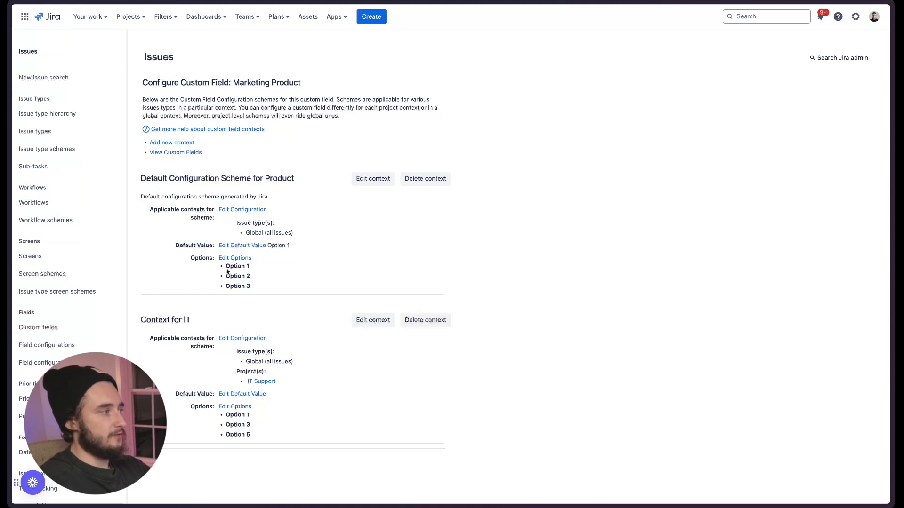
Step: Compare the option lists of both contexts and open the "I need access to Adobe" ticket in the IT Support project
drag(226, 267, 267, 286)
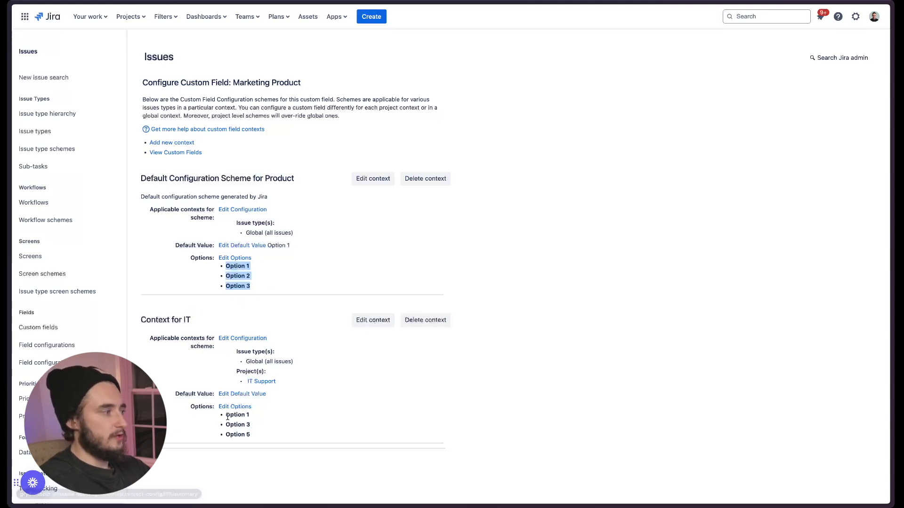
drag(226, 414, 254, 435)
click(261, 384)
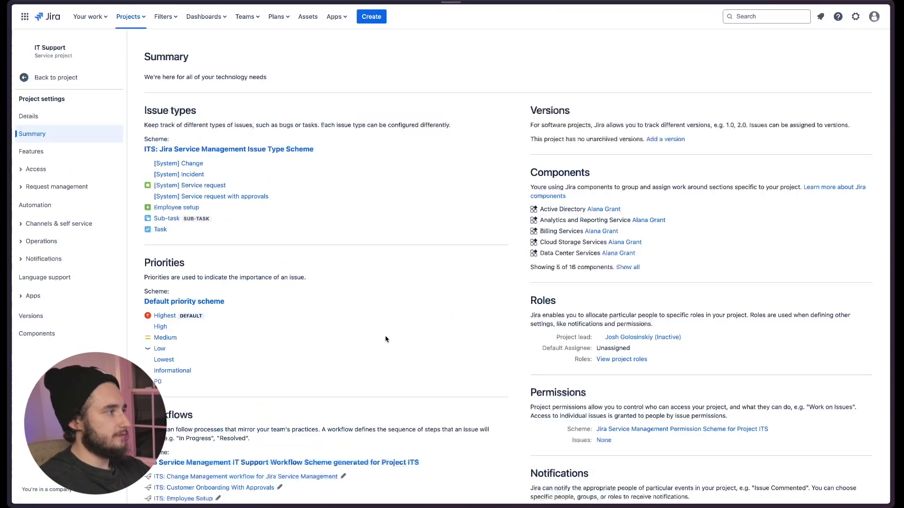
click(60, 78)
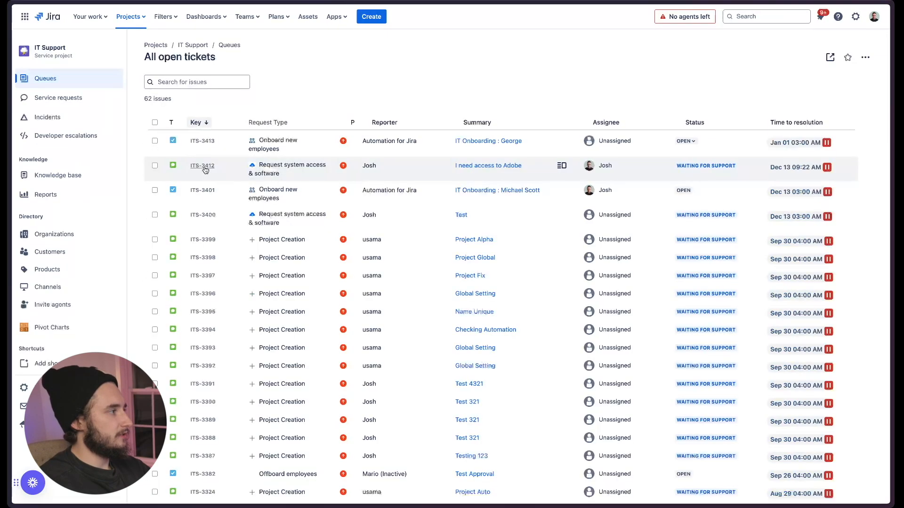
click(446, 230)
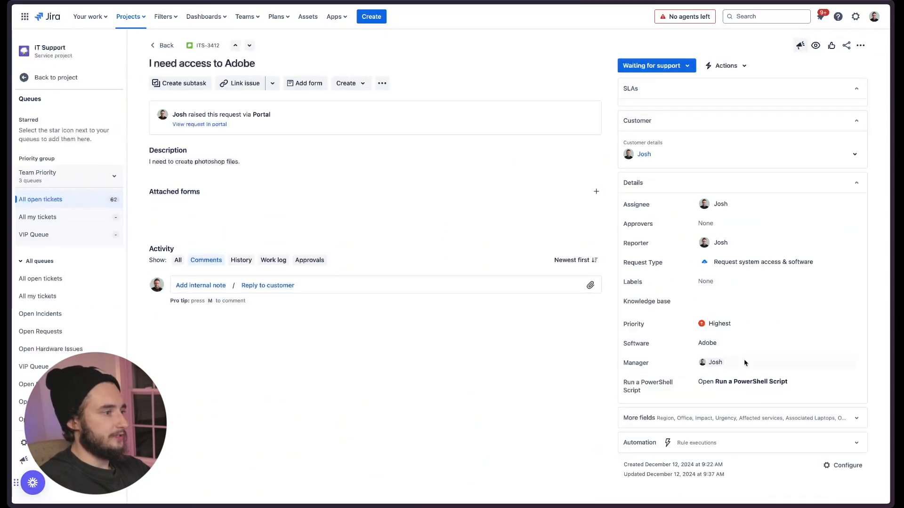
Step: Add Marketing Product below Reporter in the context fields of the Request system access & software issue view and save the changes
click(853, 470)
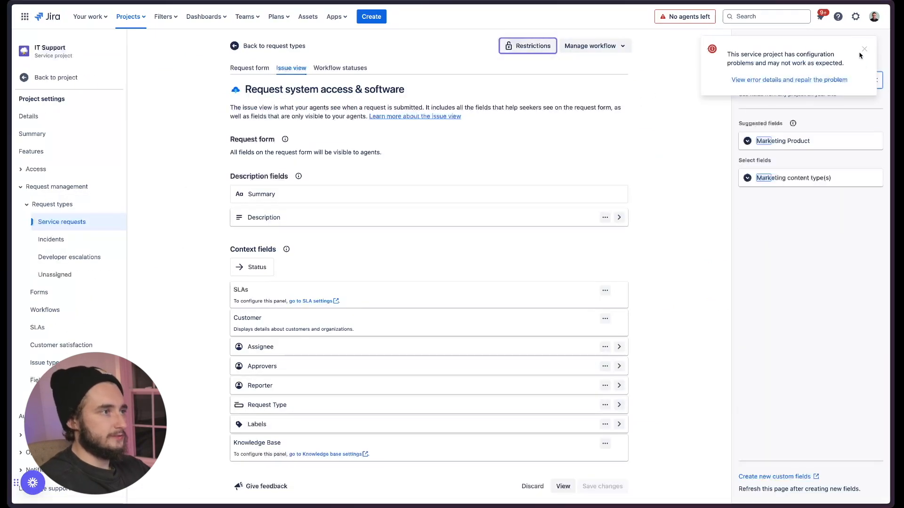
click(863, 50)
drag(784, 143, 412, 363)
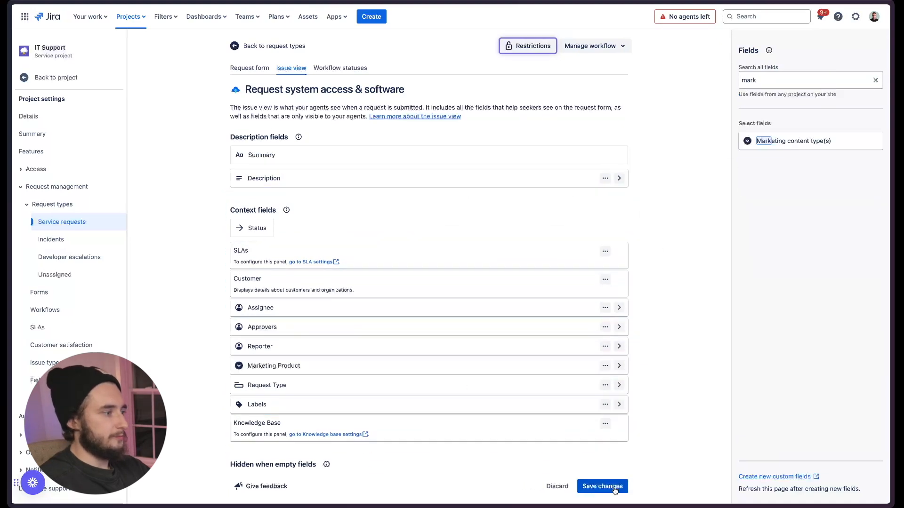
click(602, 486)
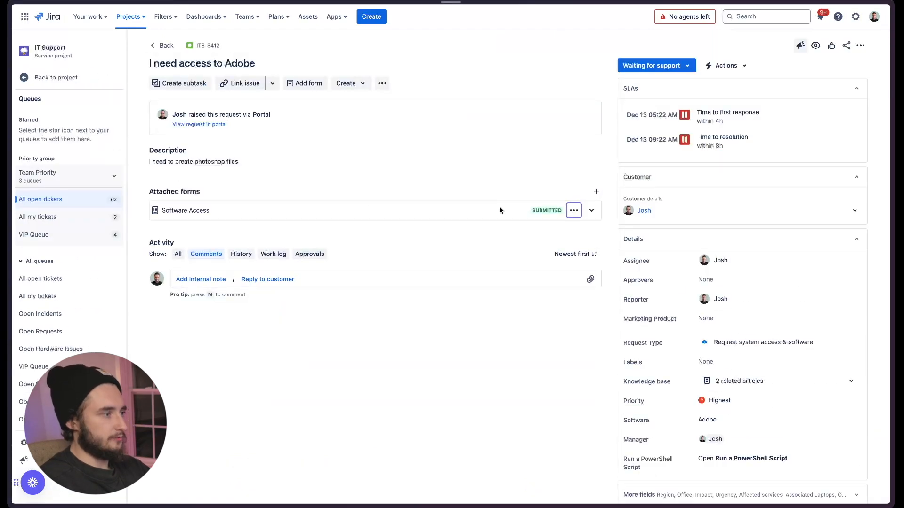
Step: Reload the Adobe access ticket and check which Marketing Product options it offers, without selecting one
key(super+r)
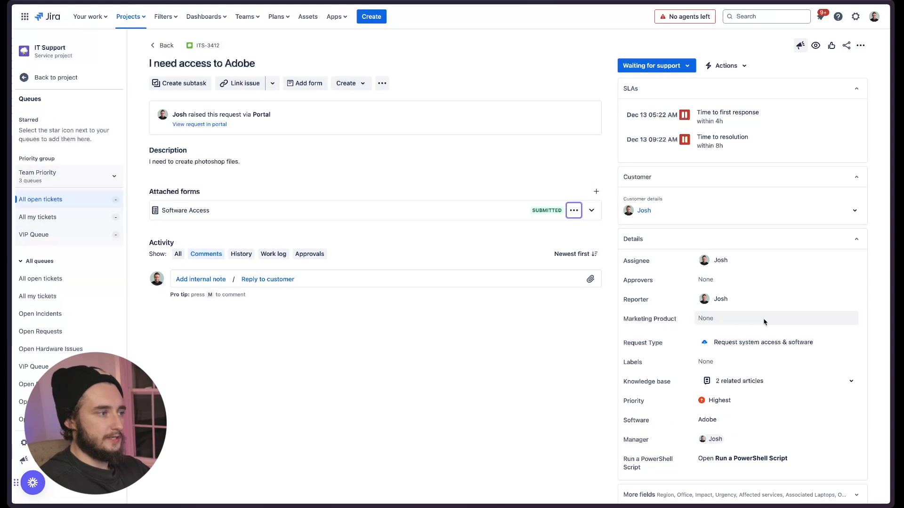
click(706, 318)
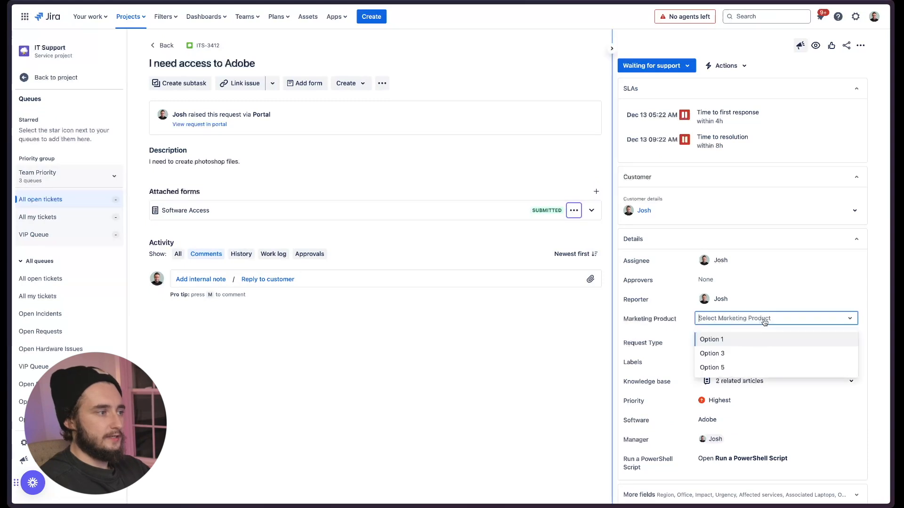
click(595, 363)
Step: Open the "Create webinar content" issue in the Marketing Content project and check its Marketing Product options
click(130, 17)
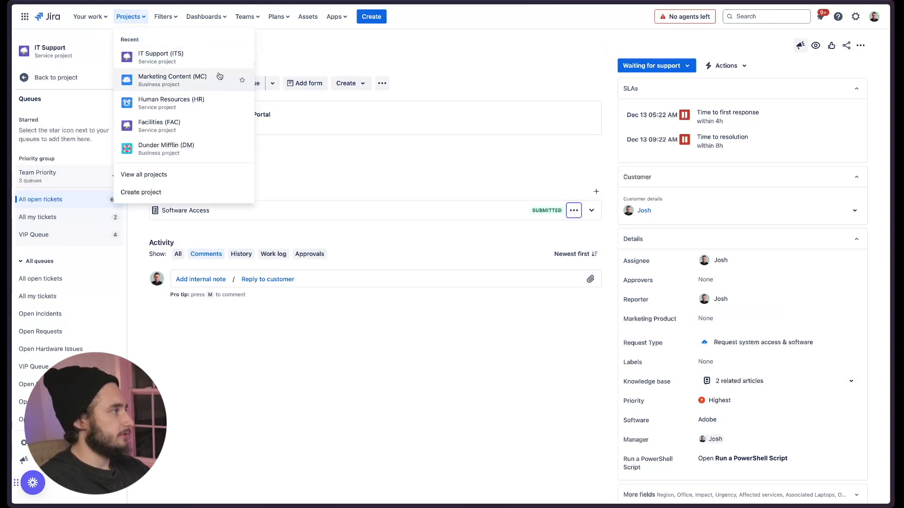
click(195, 82)
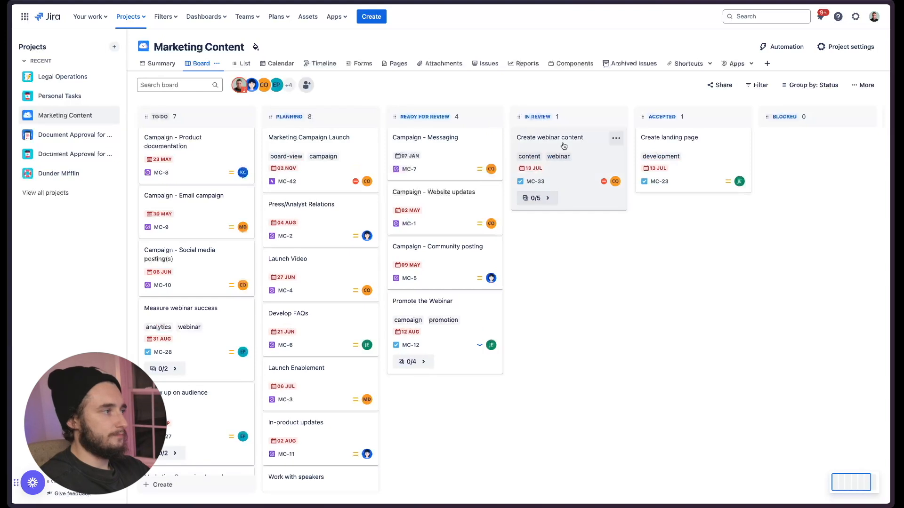
click(597, 168)
scroll(653, 295, down, 5)
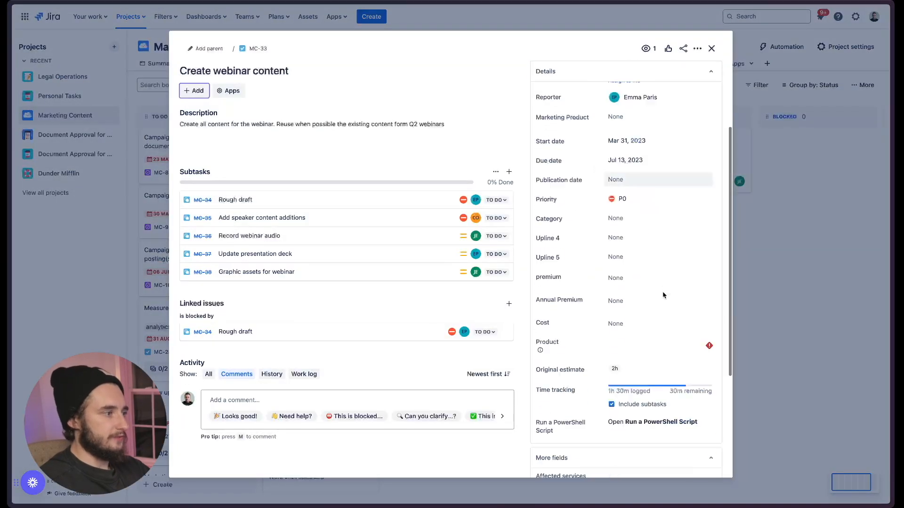
scroll(654, 296, up, 6)
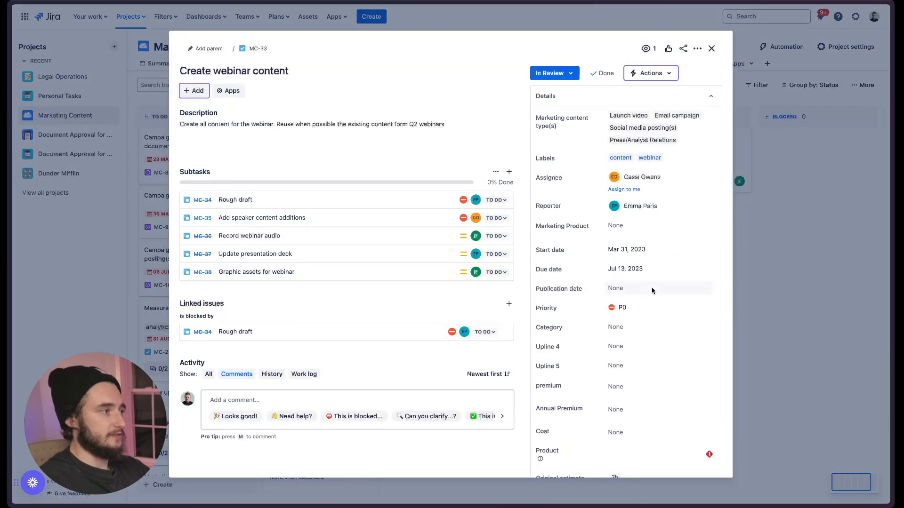
click(641, 228)
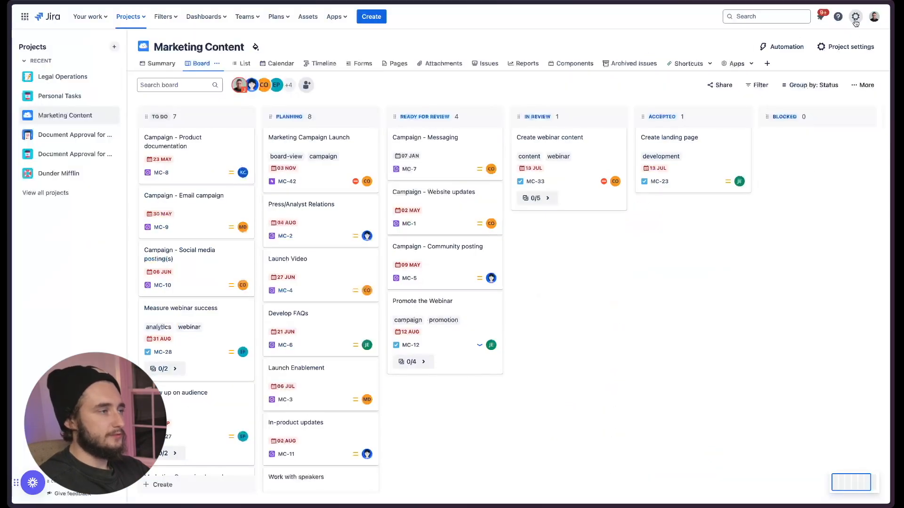
Step: Go to the custom fields list in Jira's issue administration
click(855, 20)
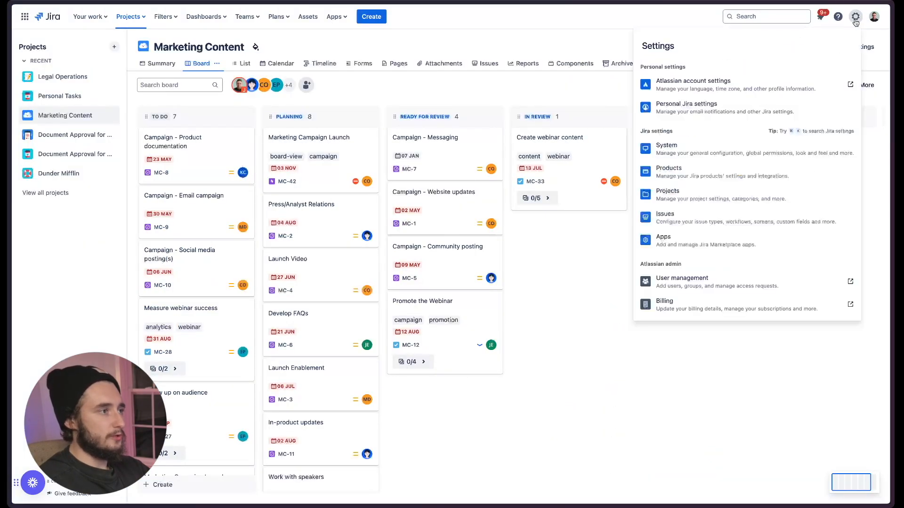
click(677, 217)
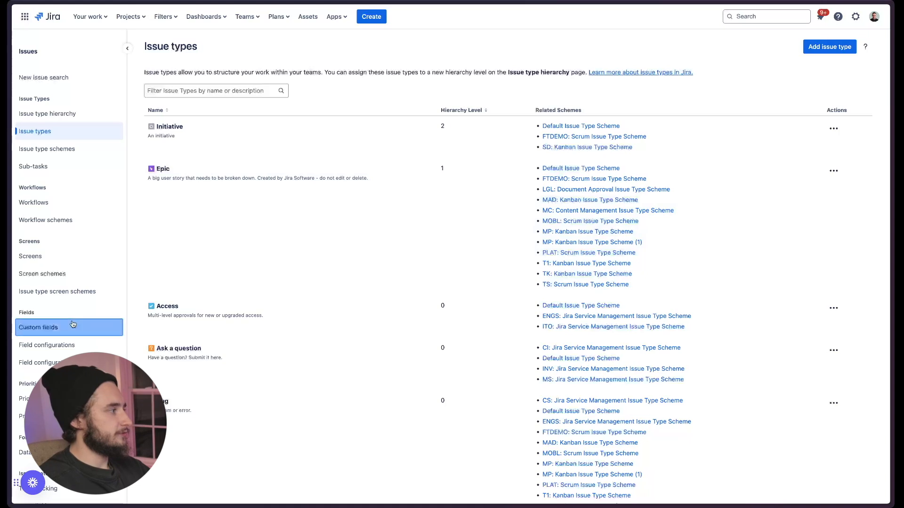
click(73, 324)
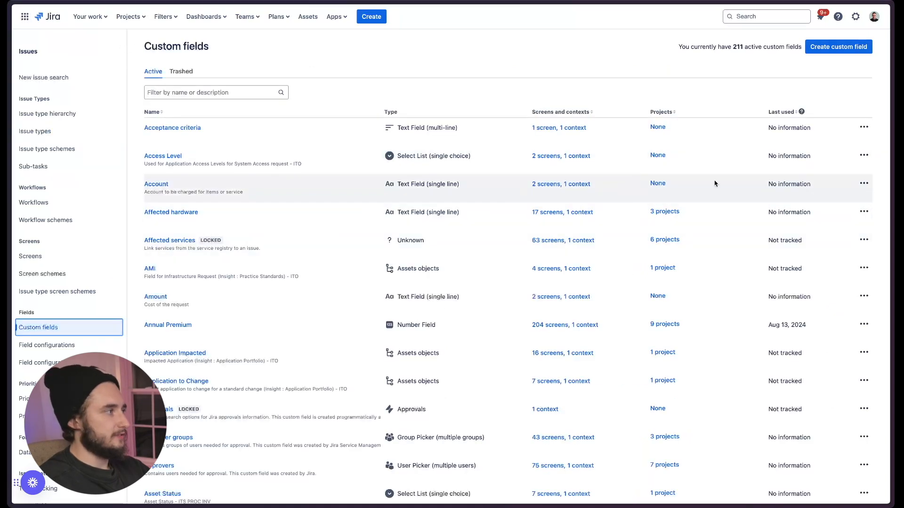
Step: Open the screen associations of the Access Level field and look through the list of screens
click(864, 156)
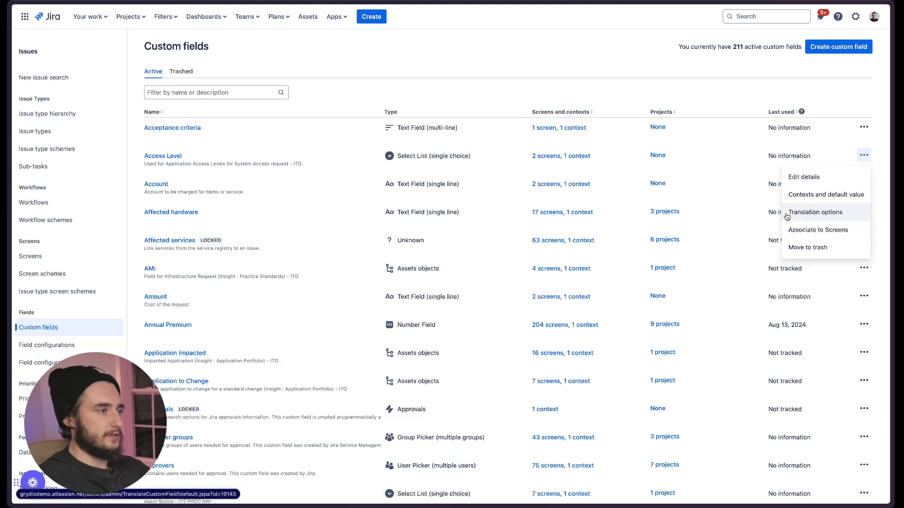
click(821, 234)
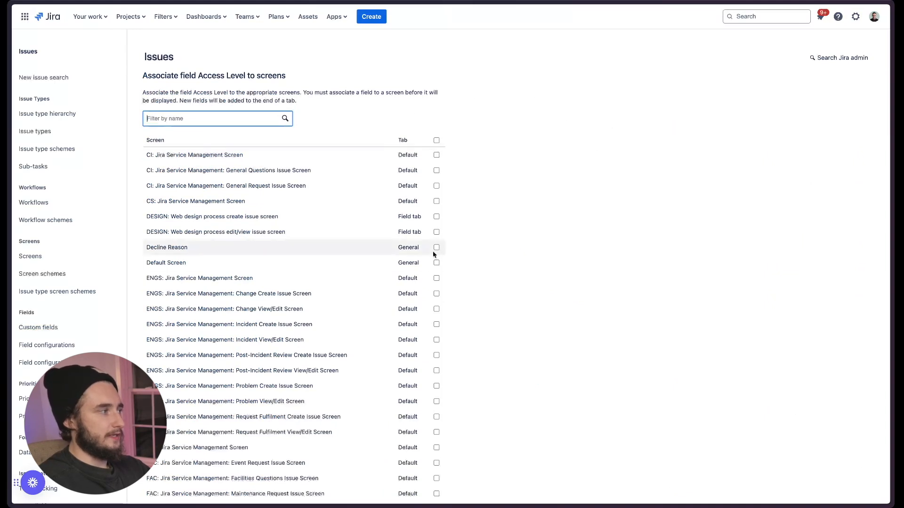
scroll(339, 268, down, 15)
scroll(355, 282, down, 3)
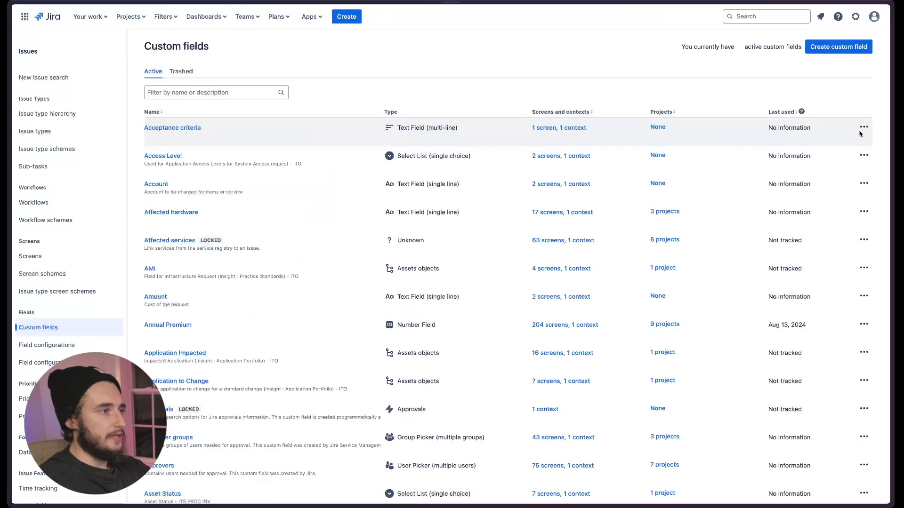
Step: Filter the custom fields by "market" and move the Marketing Product field to the trash
click(863, 128)
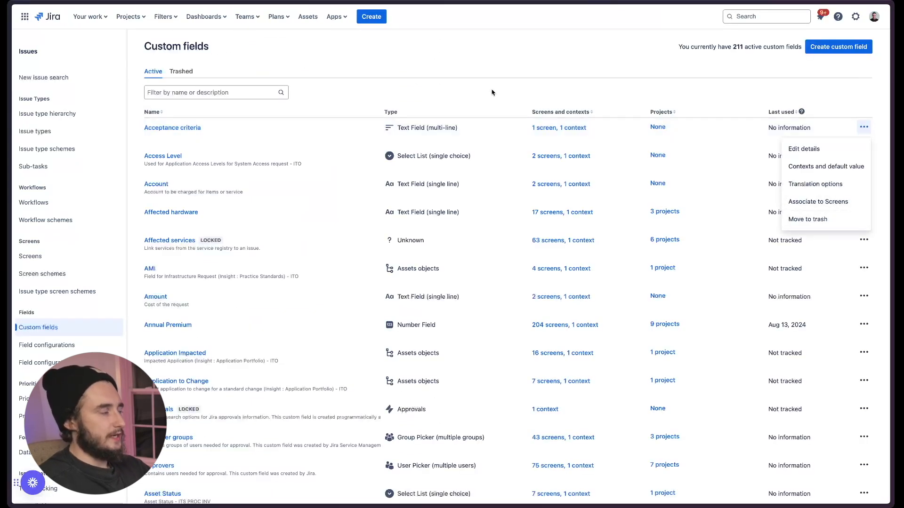
key(Escape)
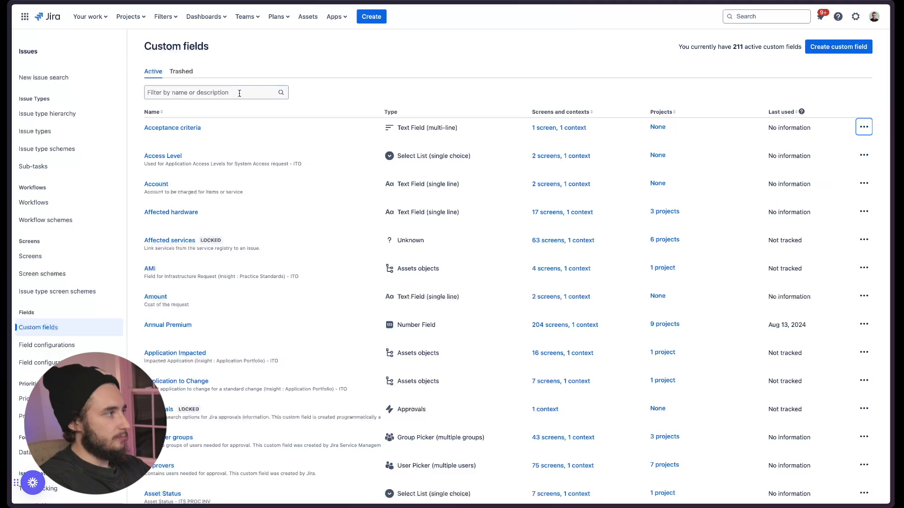
click(239, 93)
text(mk)
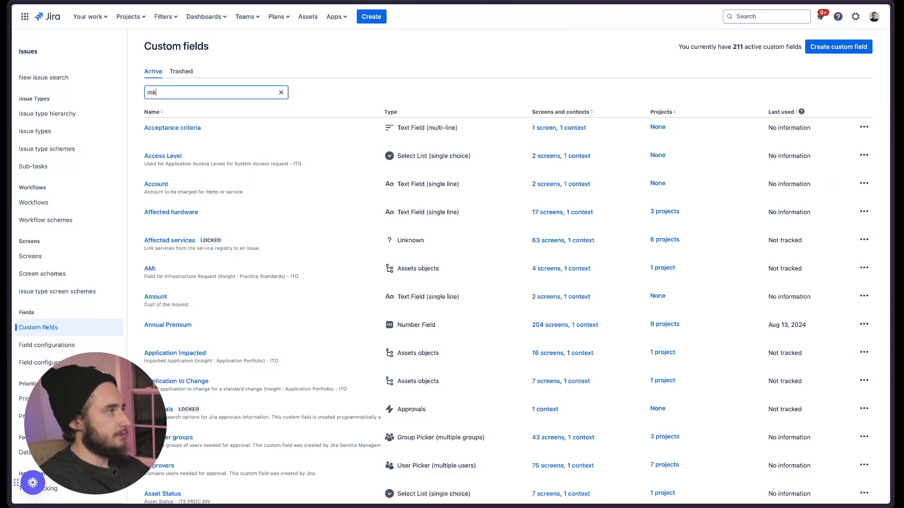
key(BackSpace)
text(arket)
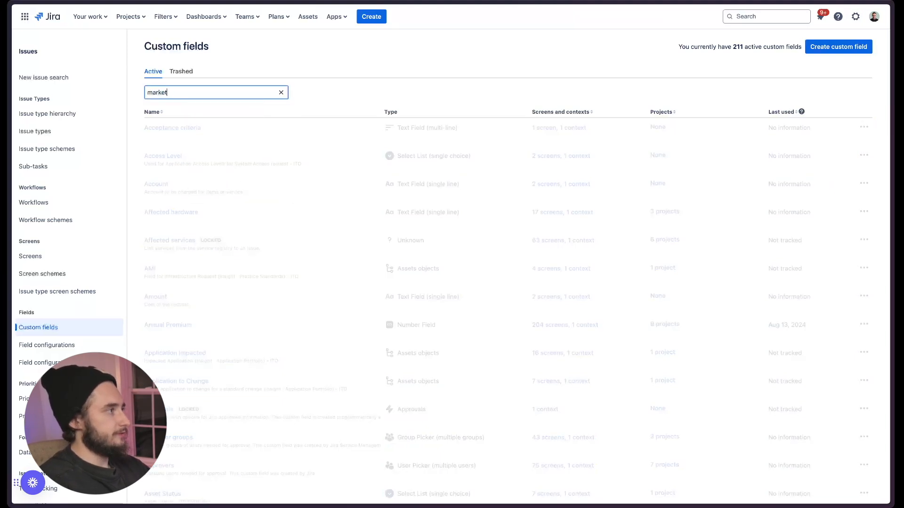
click(862, 156)
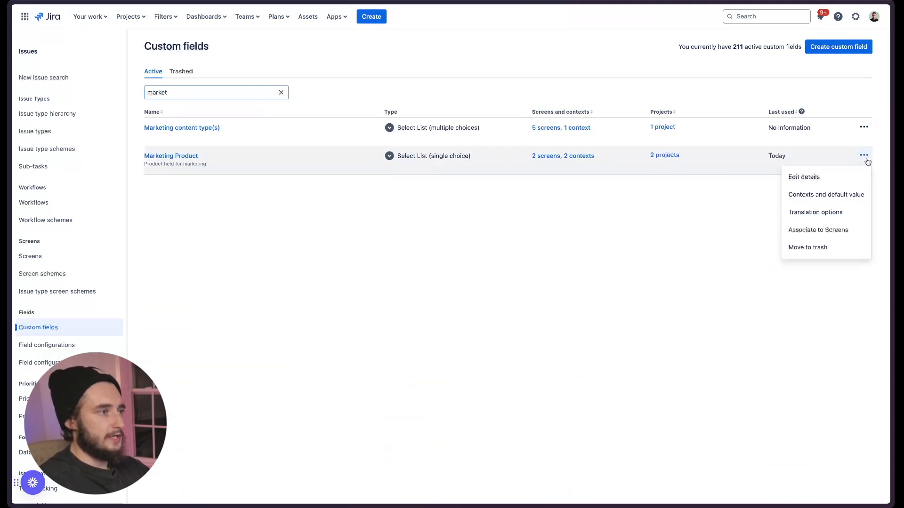
click(833, 246)
click(514, 159)
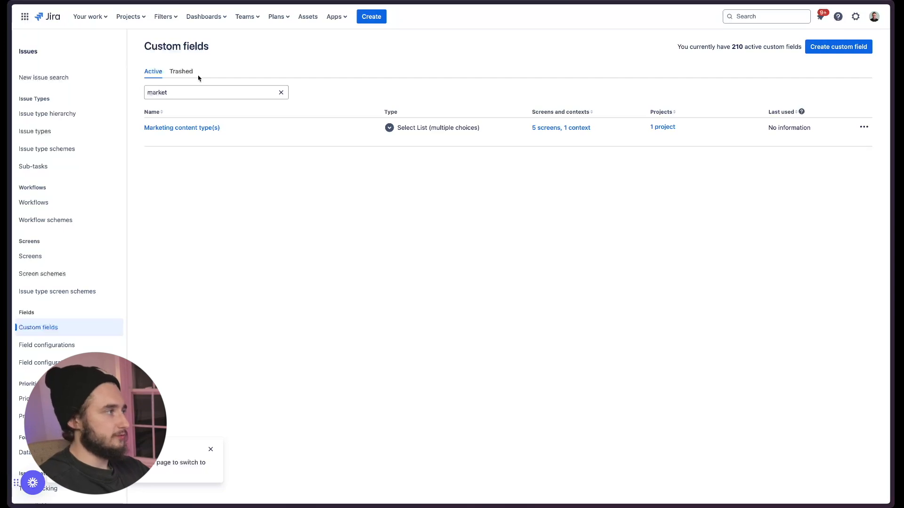
Step: Open the trashed custom fields and check Marketing Product's available actions and permanent deletion period, without restoring or deleting it
click(184, 73)
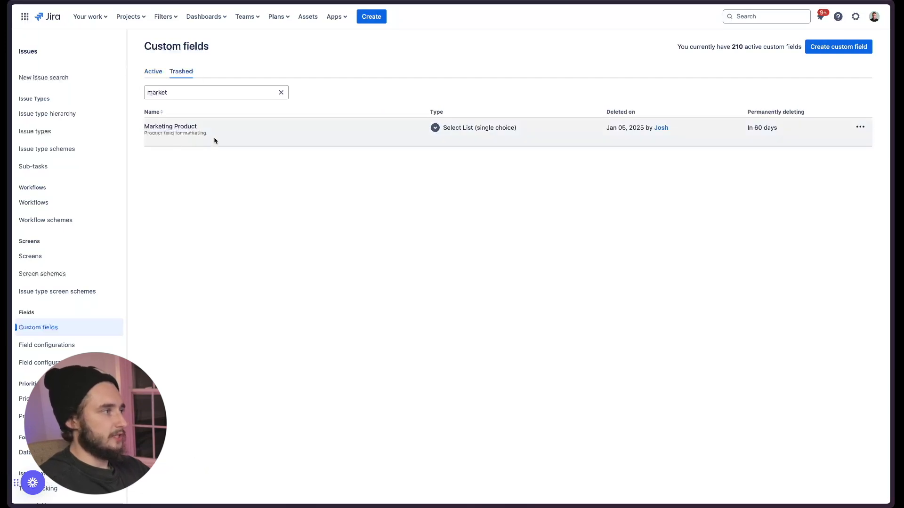
click(860, 126)
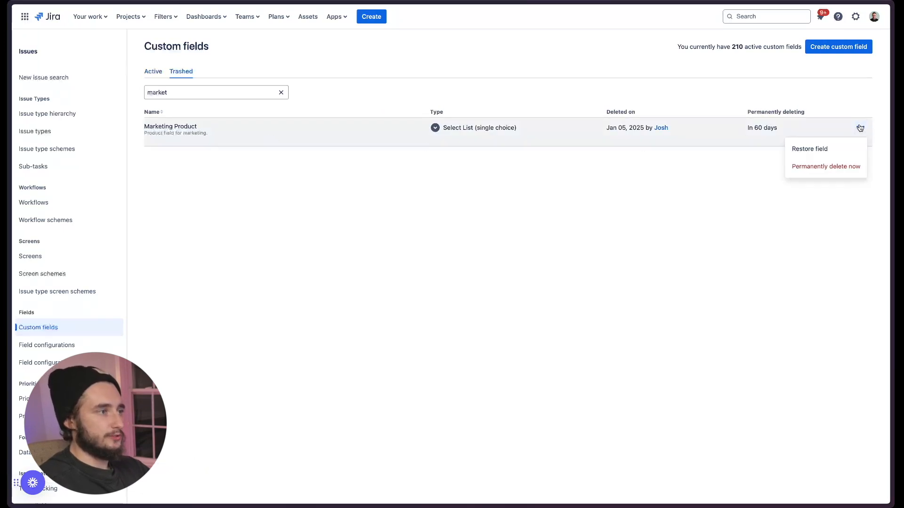
click(713, 196)
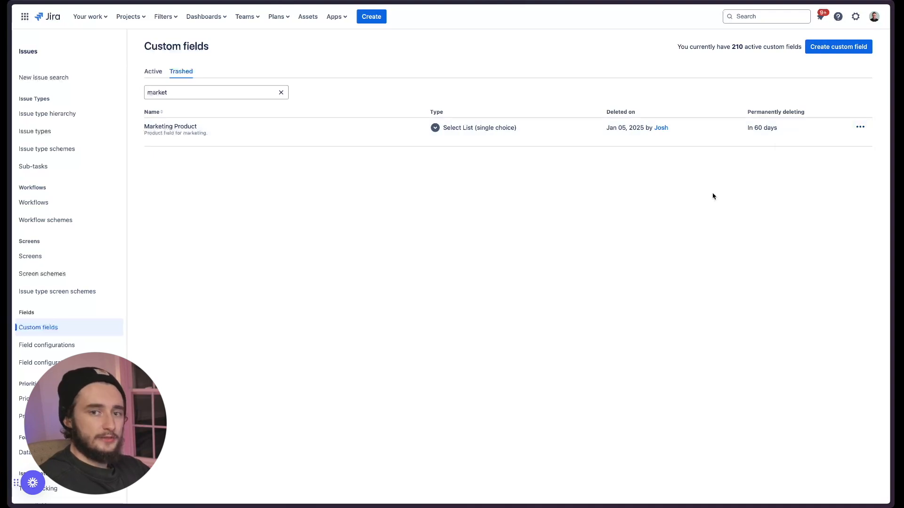
drag(744, 132, 787, 129)
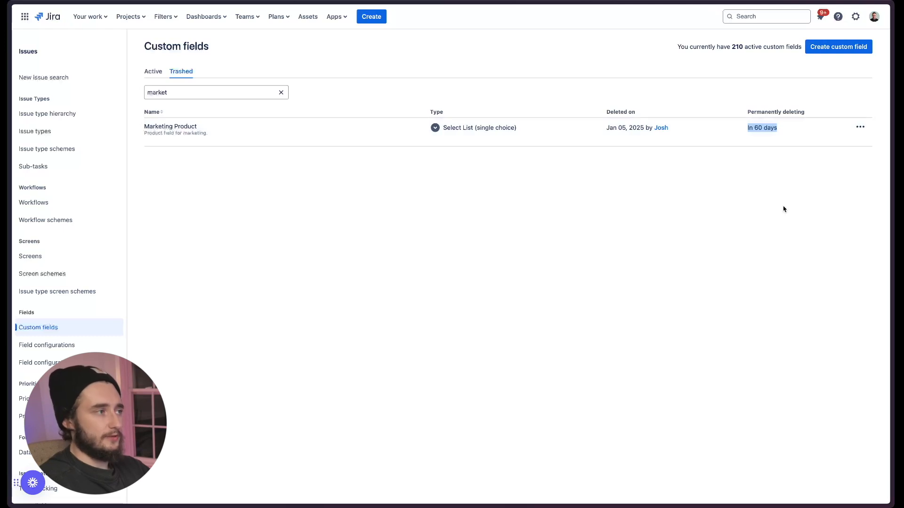
click(761, 209)
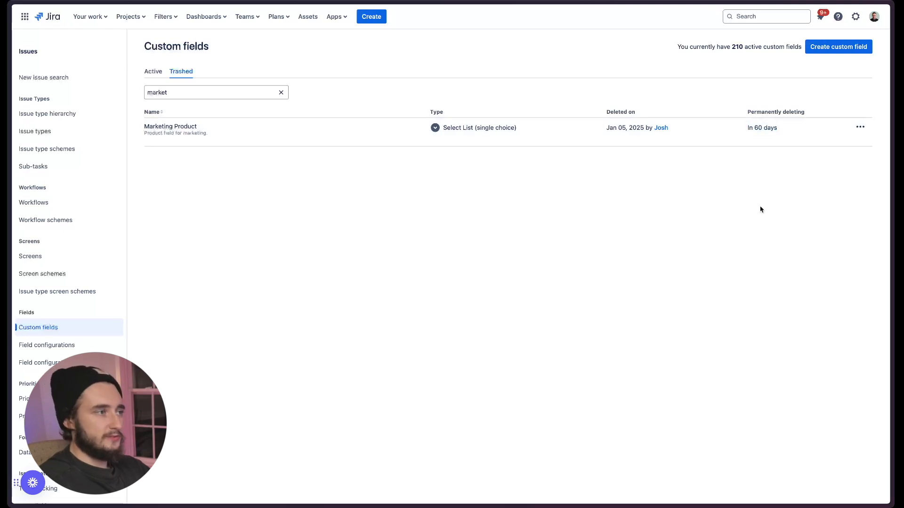